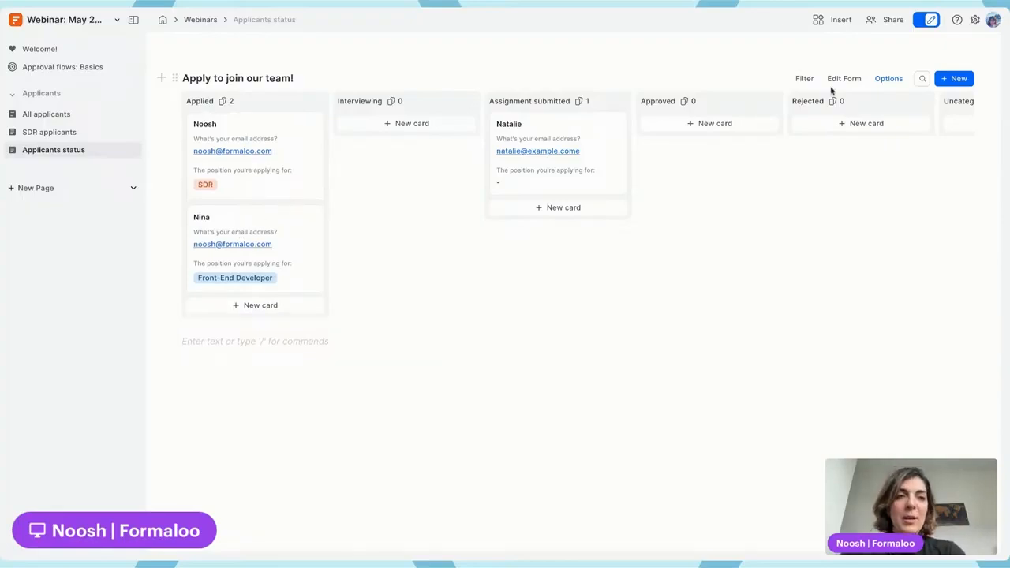
Open the application form's advanced logic and examine its existing field rules and on-submit rules.
click(843, 79)
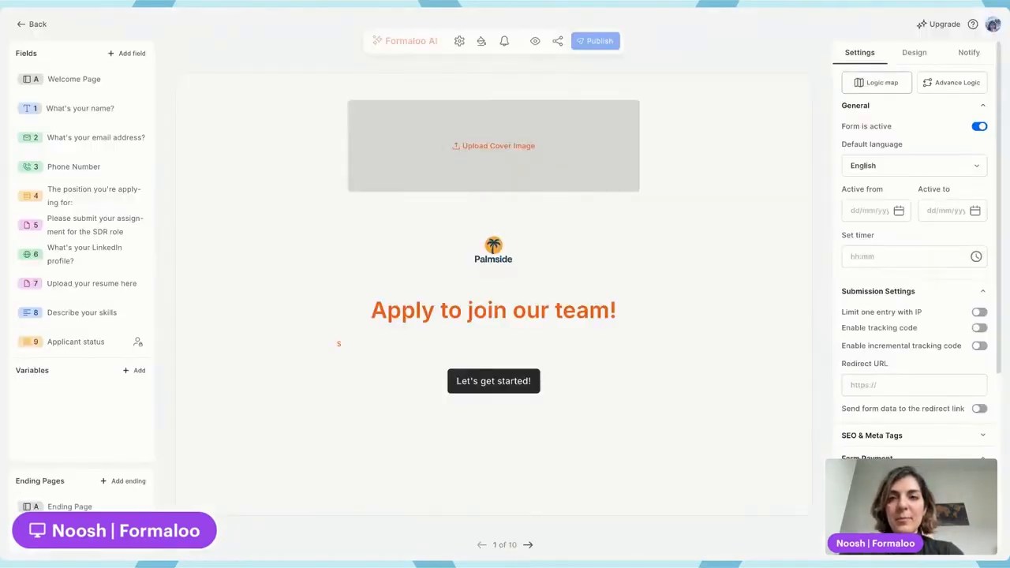
click(952, 83)
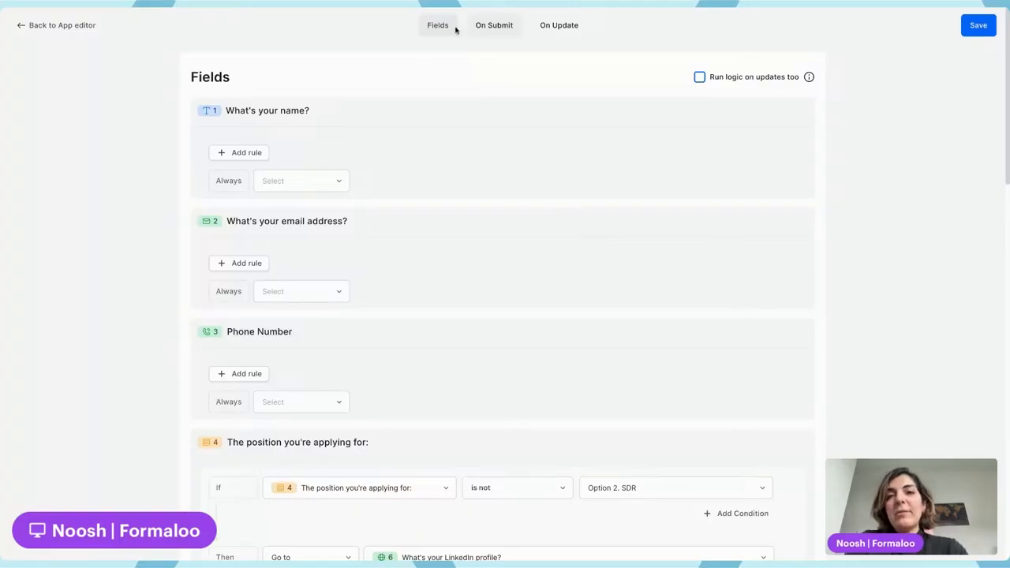
scroll(302, 118, down, 2)
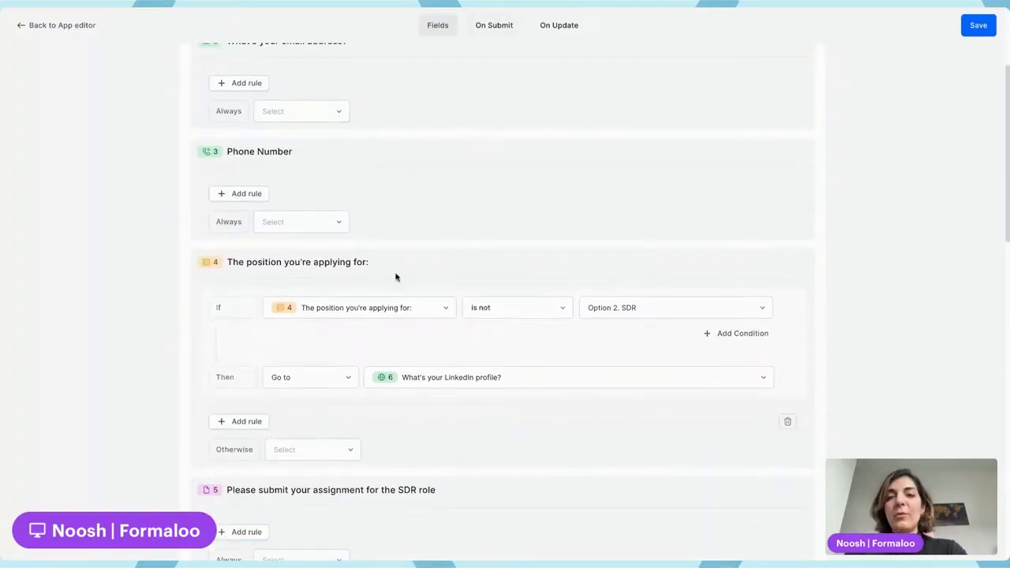
drag(227, 261, 372, 265)
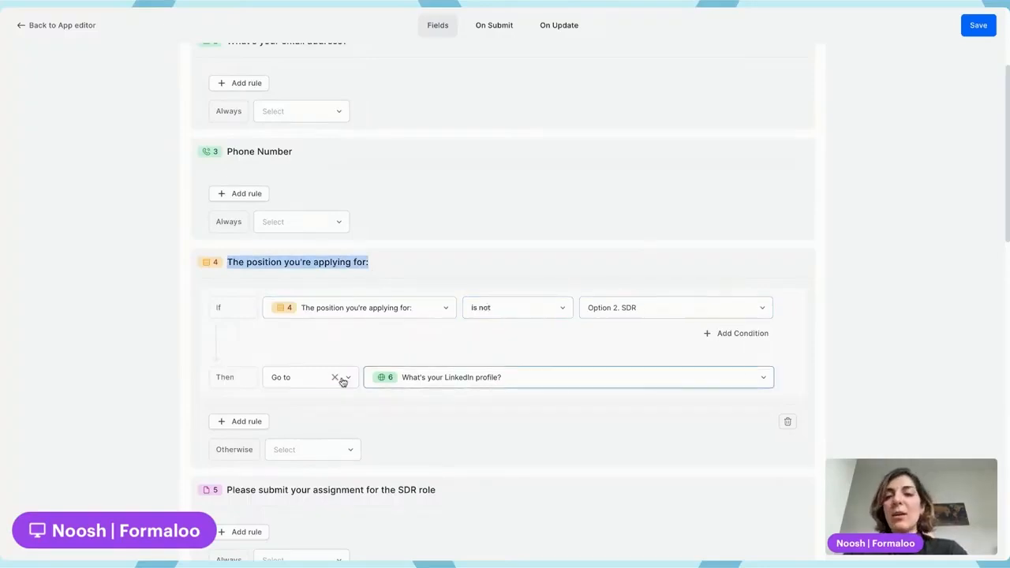
scroll(522, 426, down, 2)
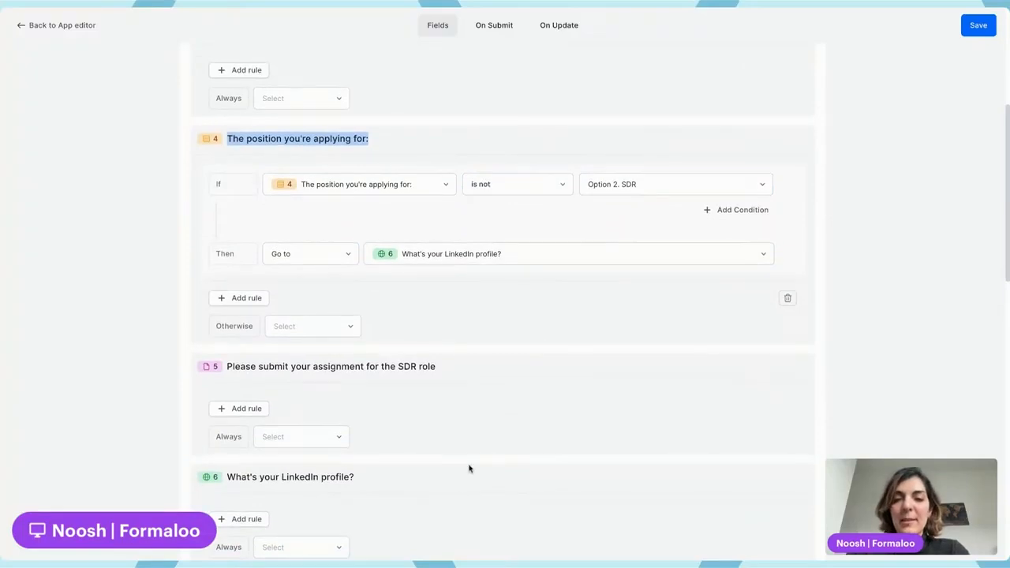
scroll(481, 382, up, 1)
scroll(481, 382, up, 3)
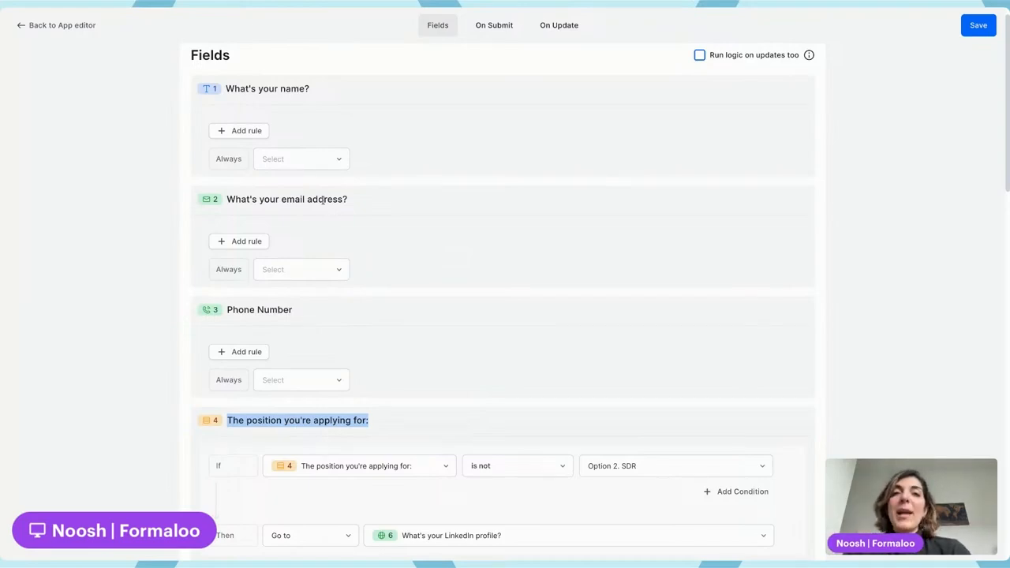
click(492, 25)
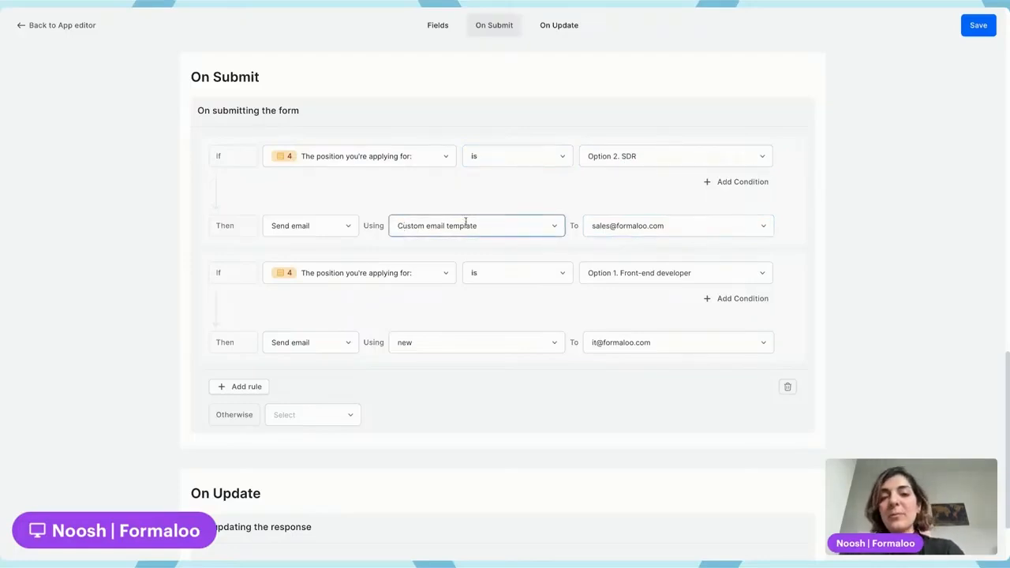
Add an On Update rule with the condition that Applicant status is Option 2. Interviewing.
click(558, 26)
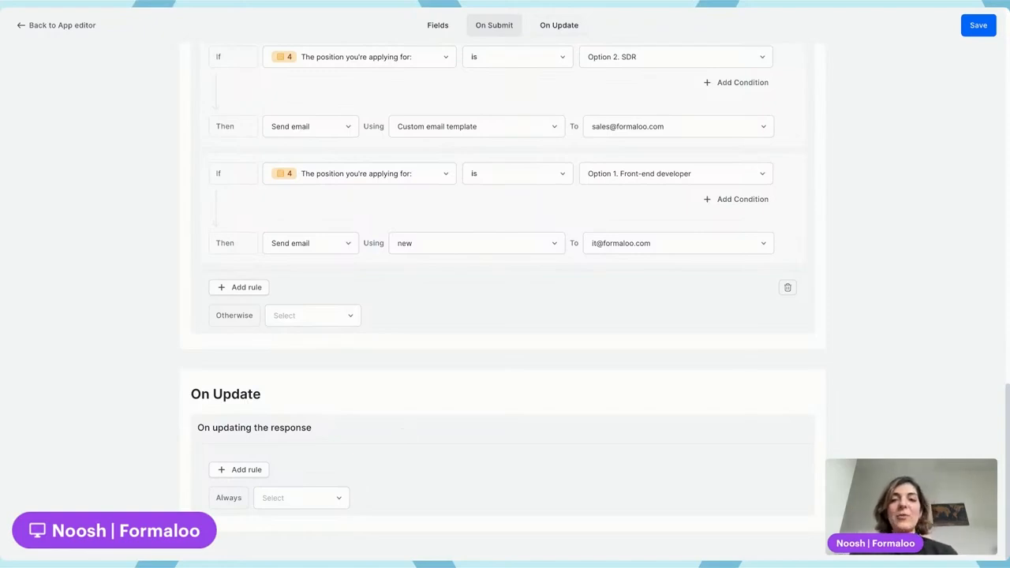
click(251, 471)
scroll(251, 473, down, 2)
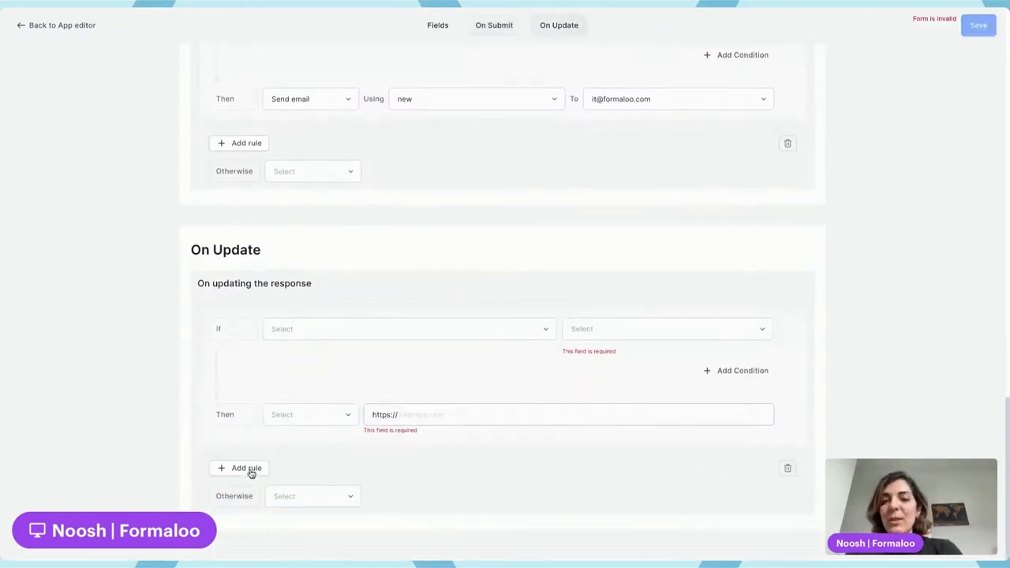
click(332, 332)
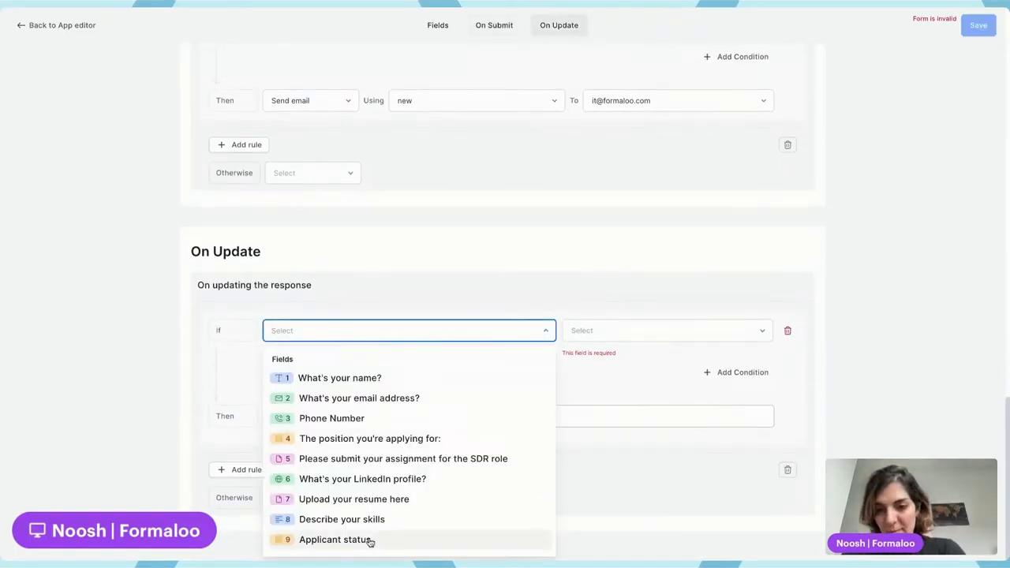
click(385, 439)
click(408, 333)
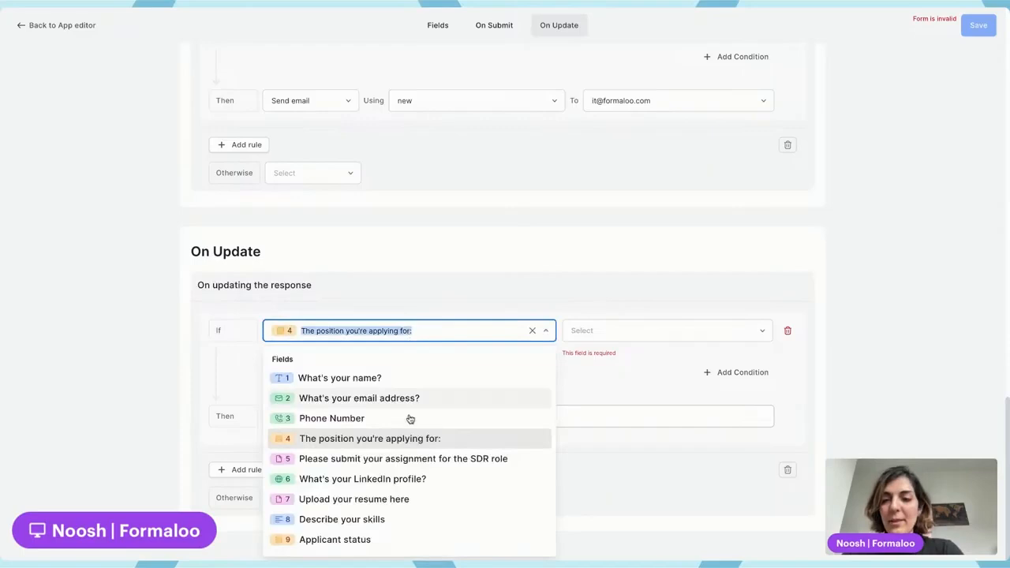
click(348, 541)
click(622, 331)
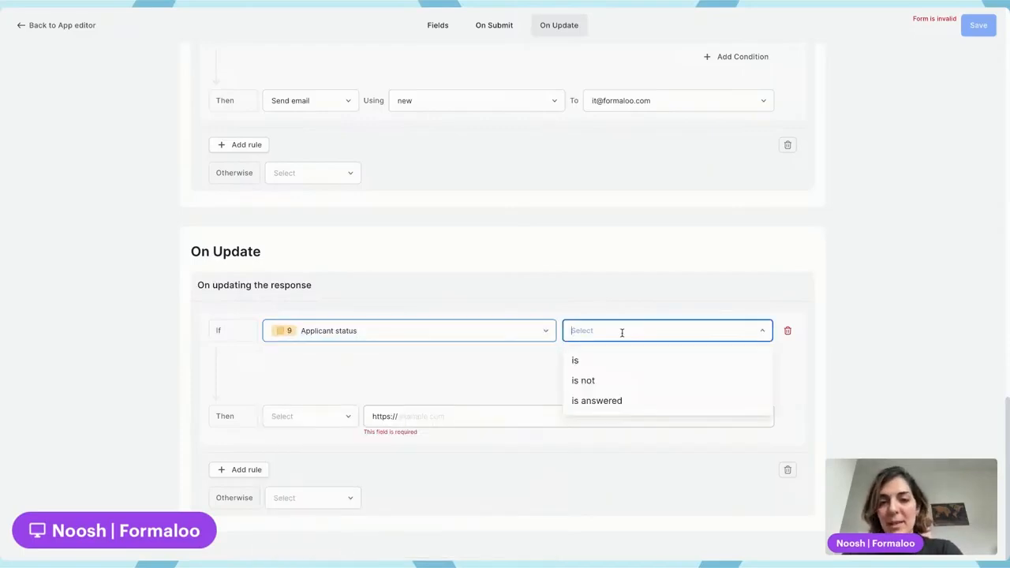
click(613, 356)
click(614, 351)
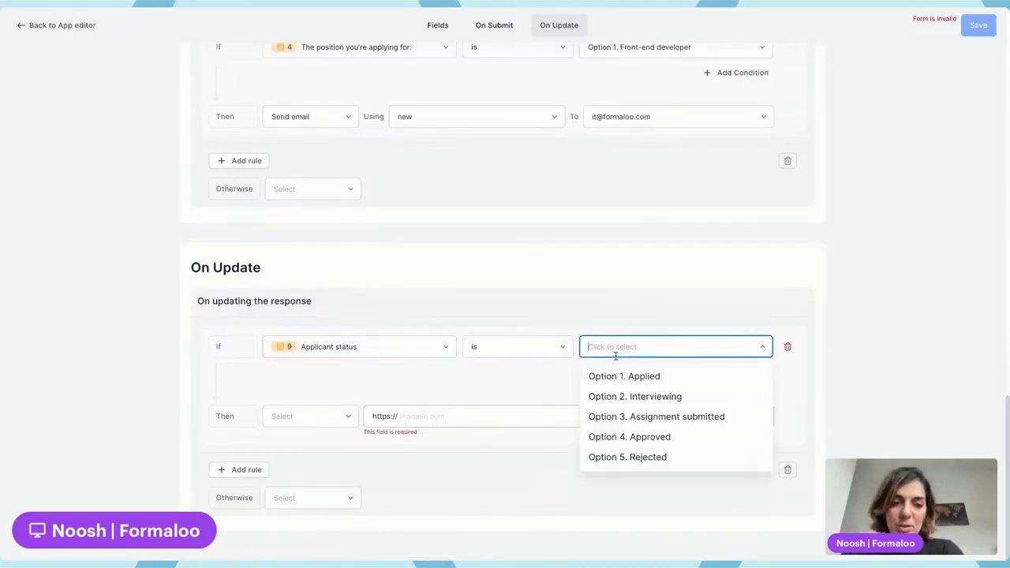
click(657, 399)
Set the On Update rule's action to Send email and start creating a new email template for it.
click(312, 416)
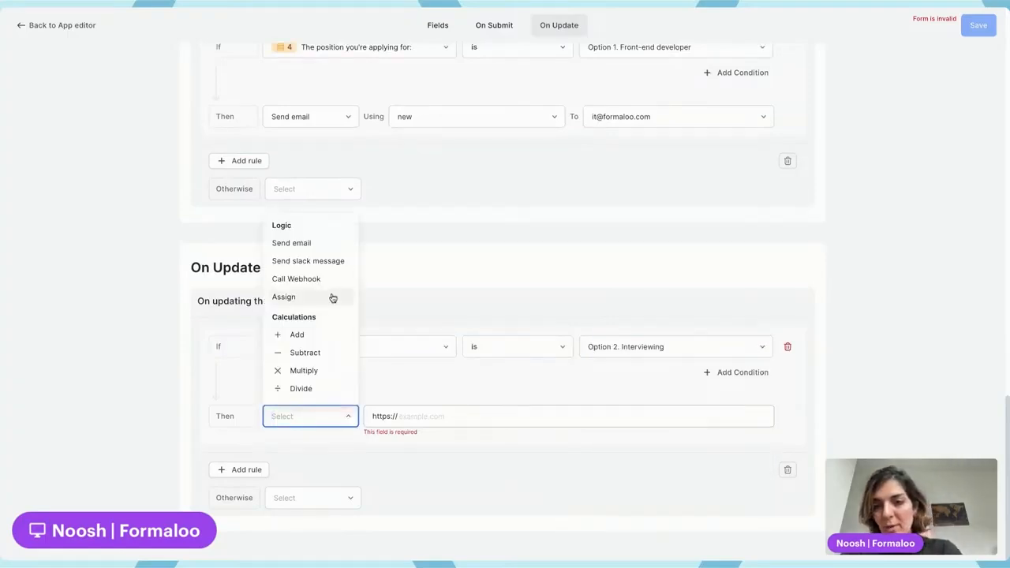
click(313, 243)
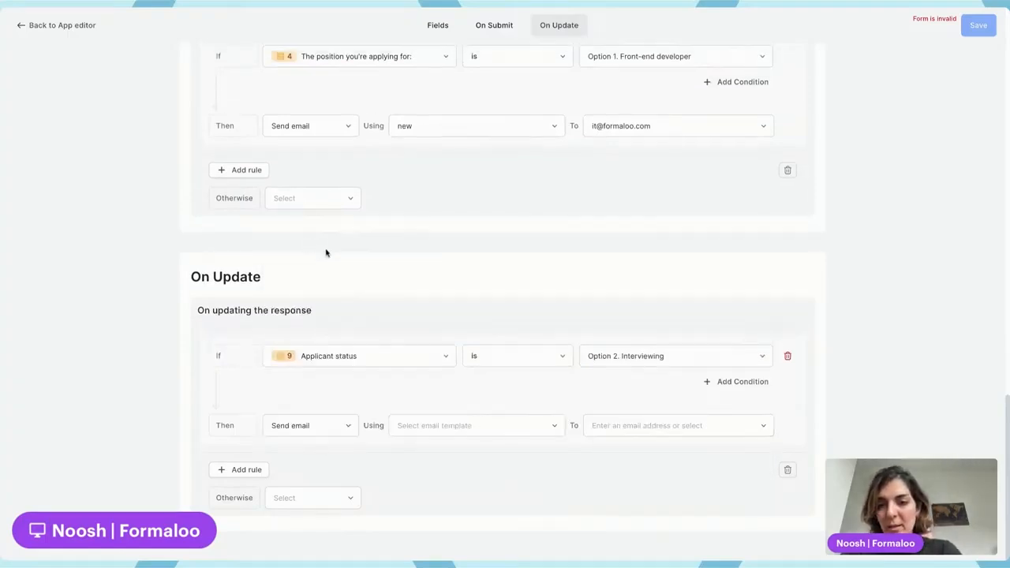
click(445, 427)
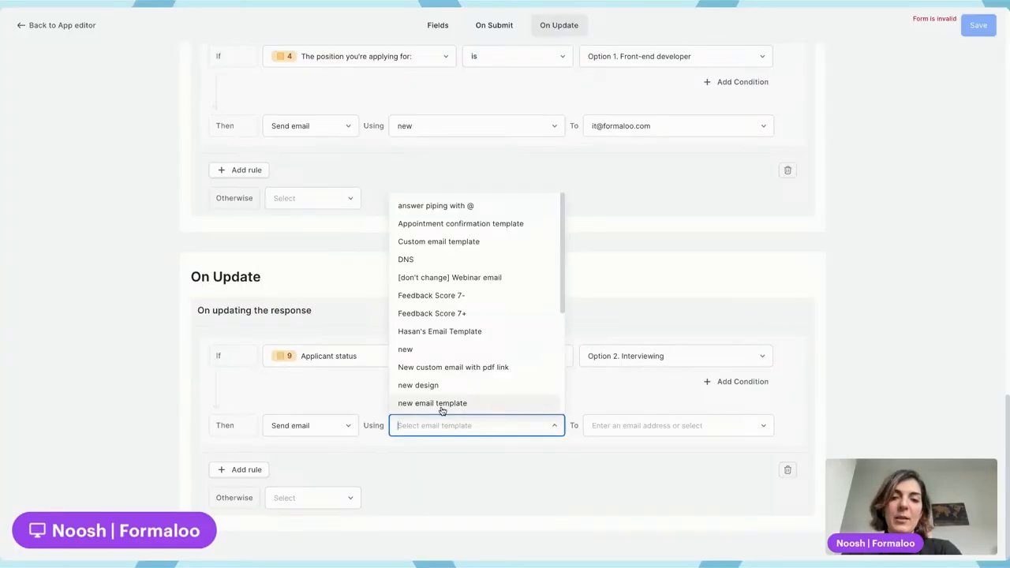
scroll(456, 392, down, 3)
click(472, 401)
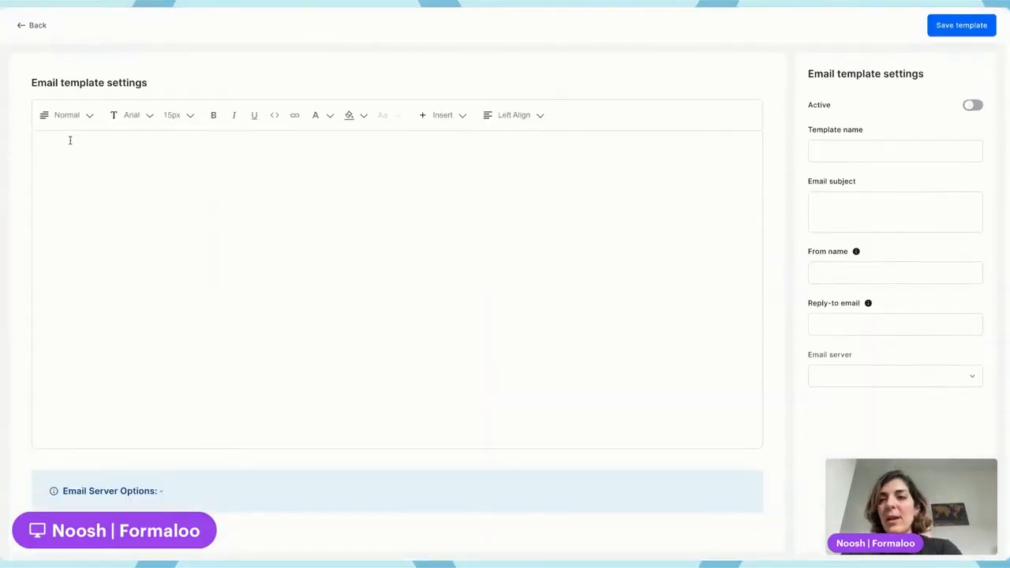
click(69, 139)
text(Hi)
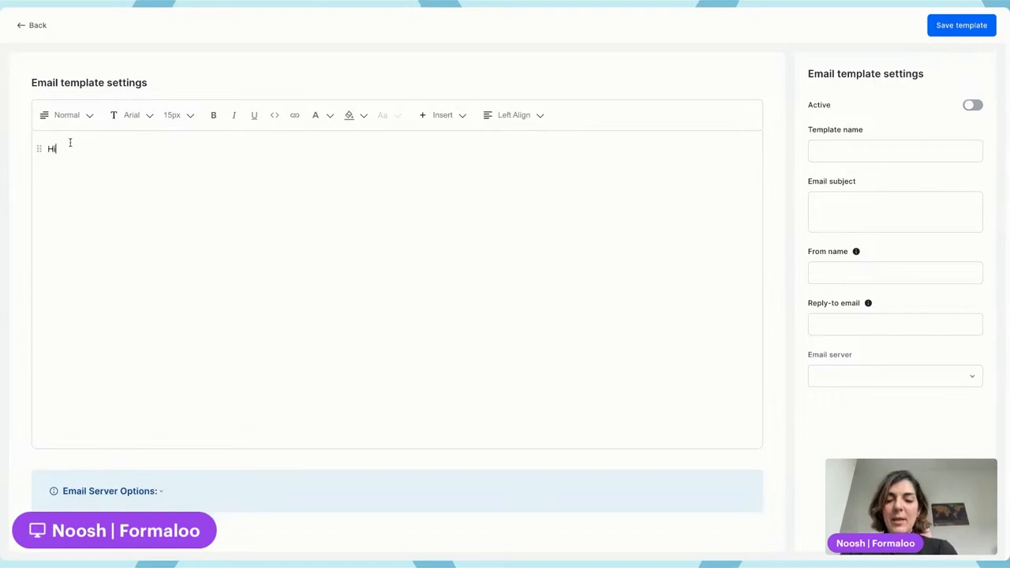
text( @name,)
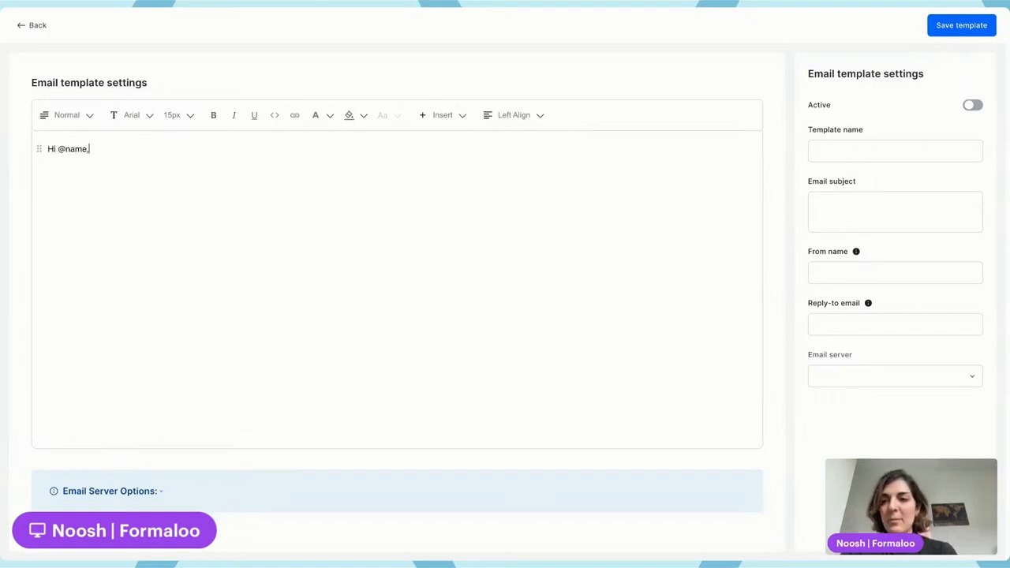
key(Return)
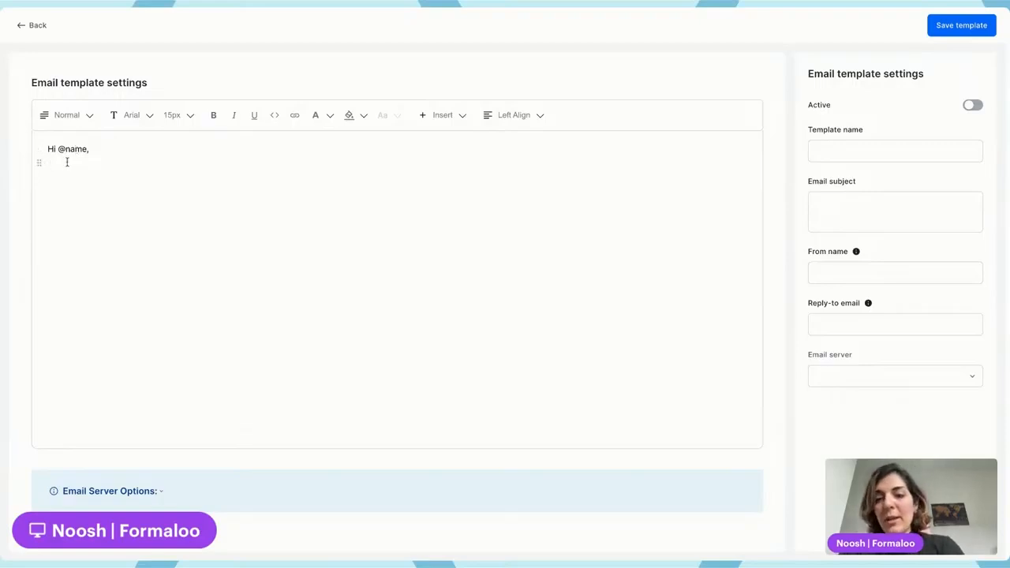
Below the greeting, write "We're happy to invite you to an interview with our sales team!".
text(We'r)
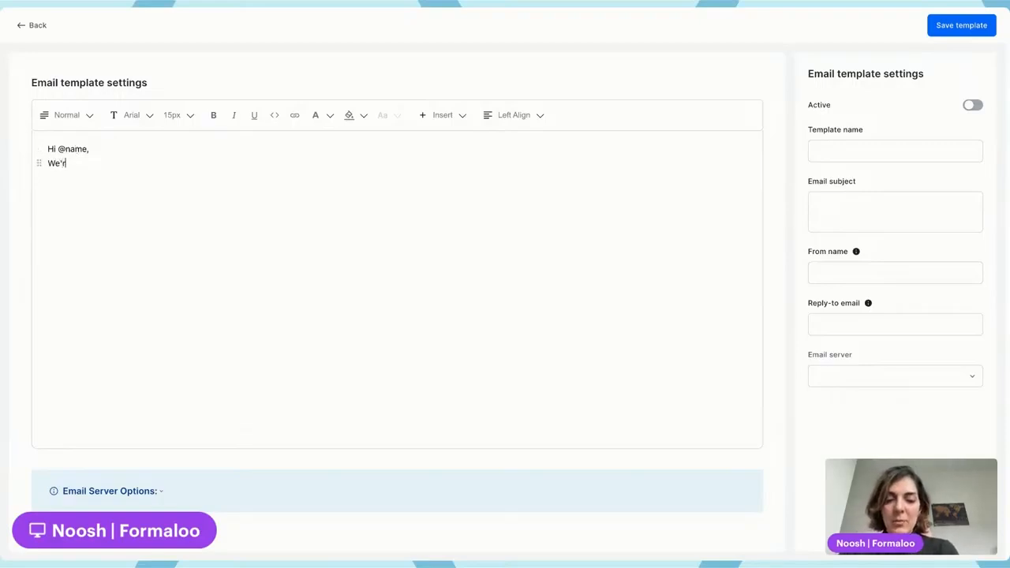
text(e happy to ann)
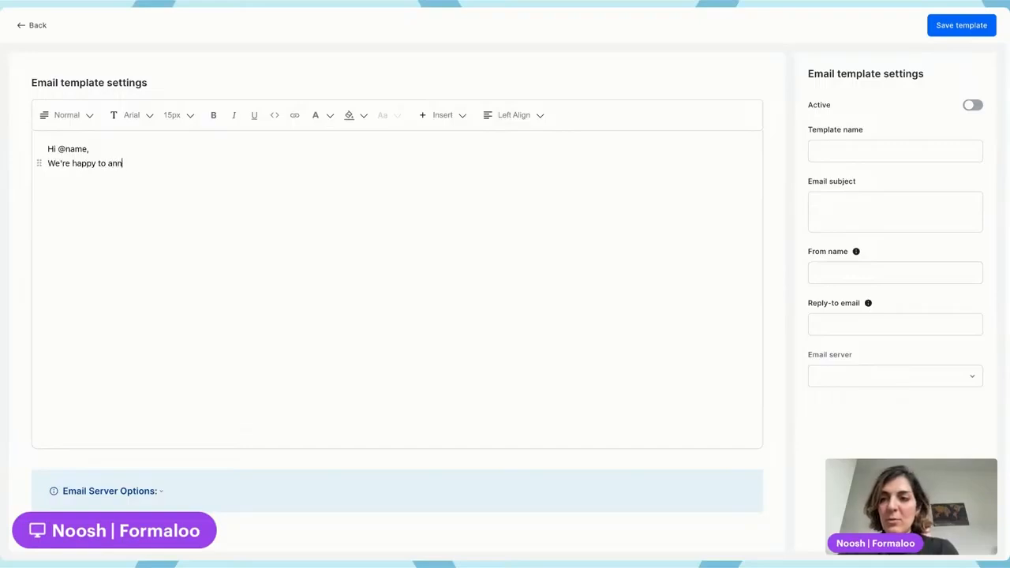
text(ounce that)
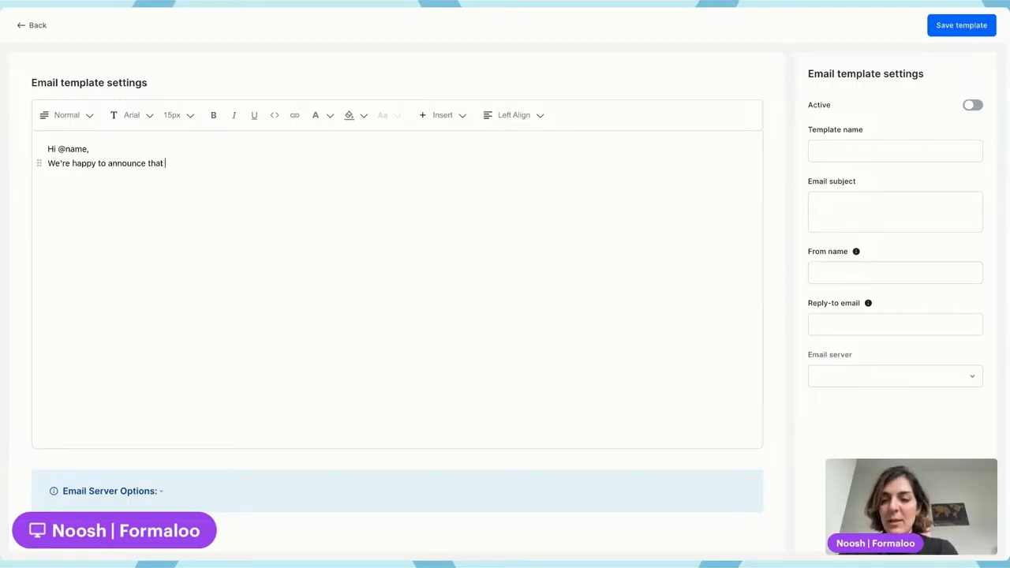
key(ctrl+shift+Left)
key(ctrl+shift+Left)
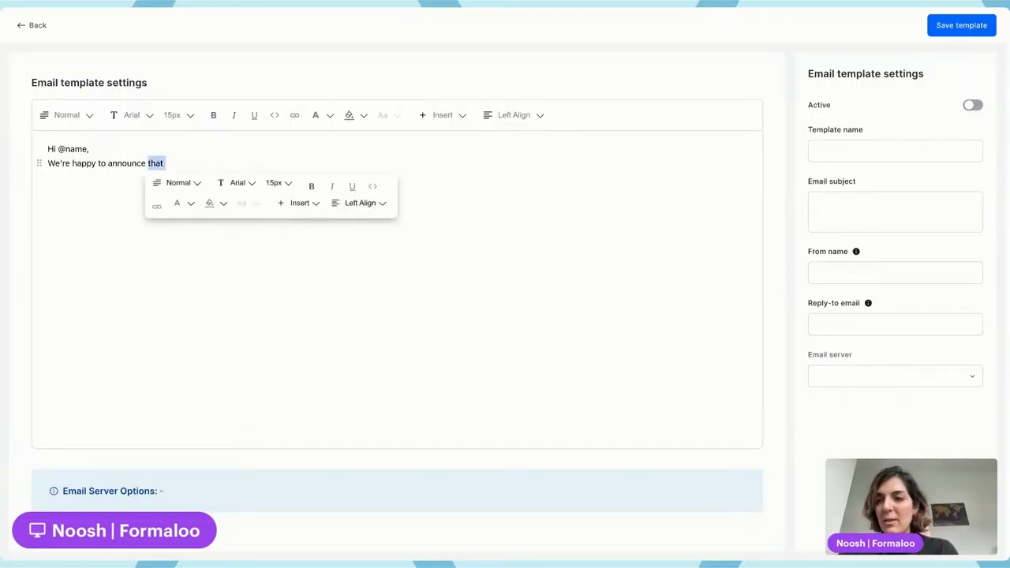
text(in)
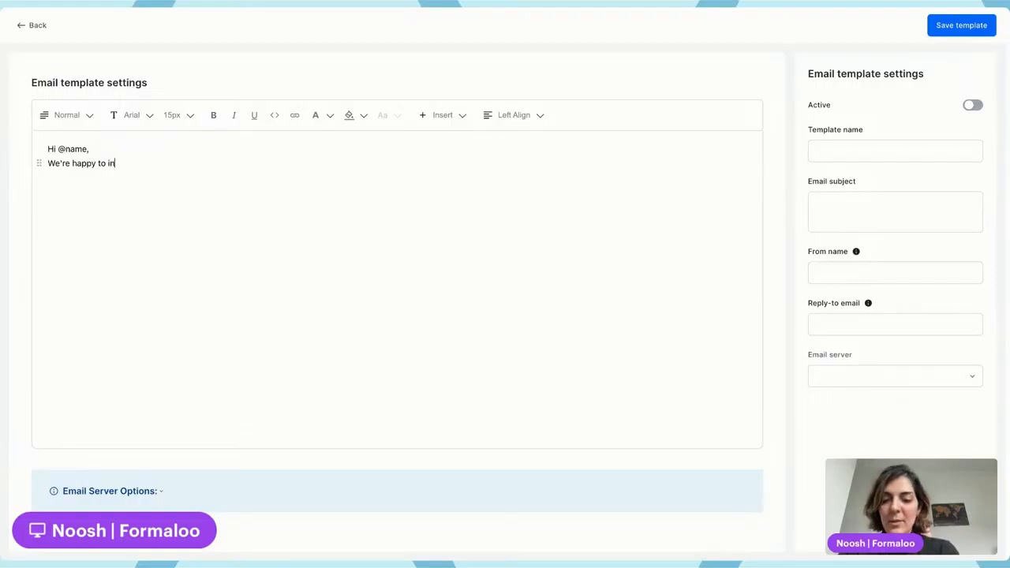
text(vite you to)
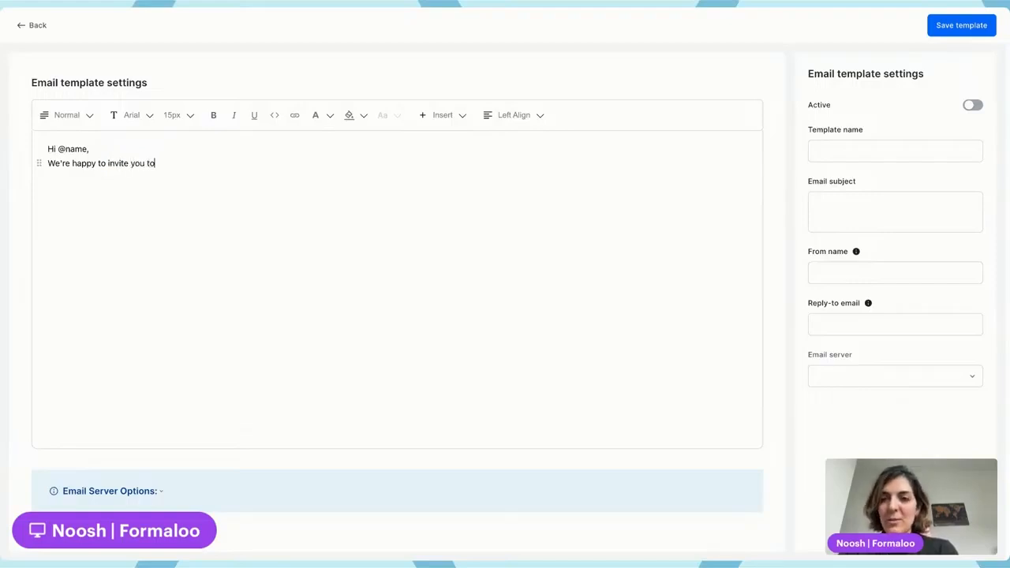
text( a n i)
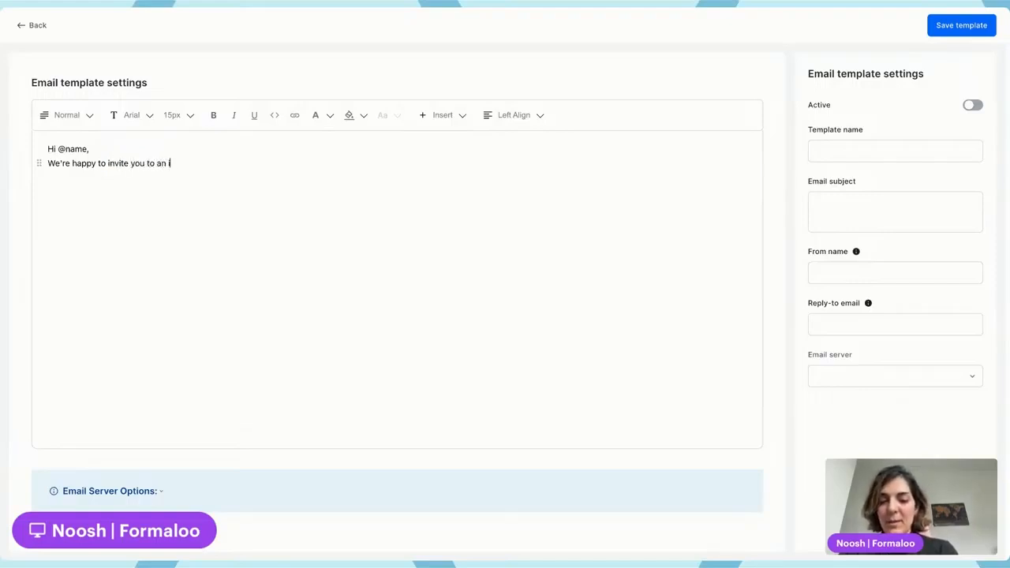
text(nterview)
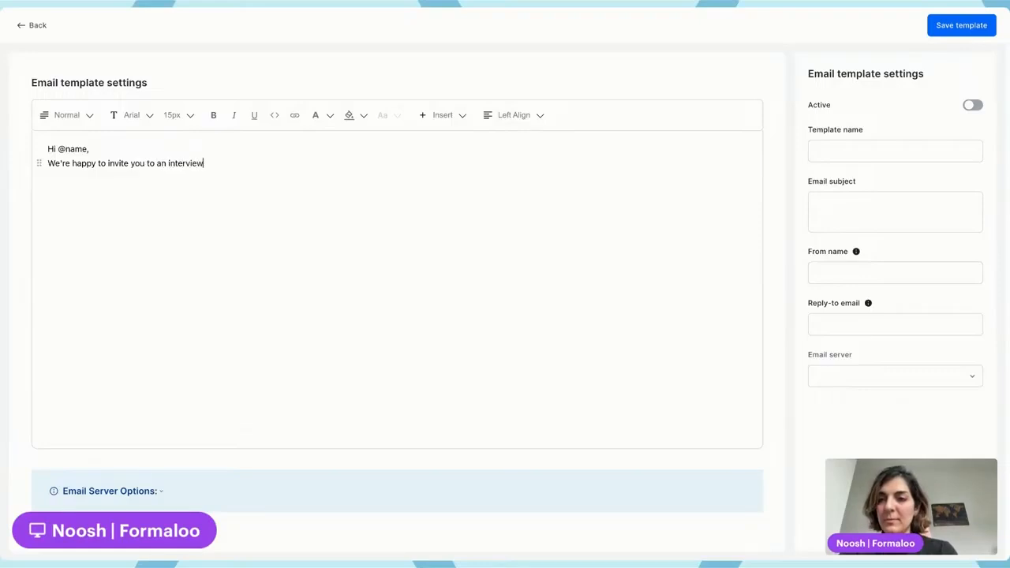
text( with our )
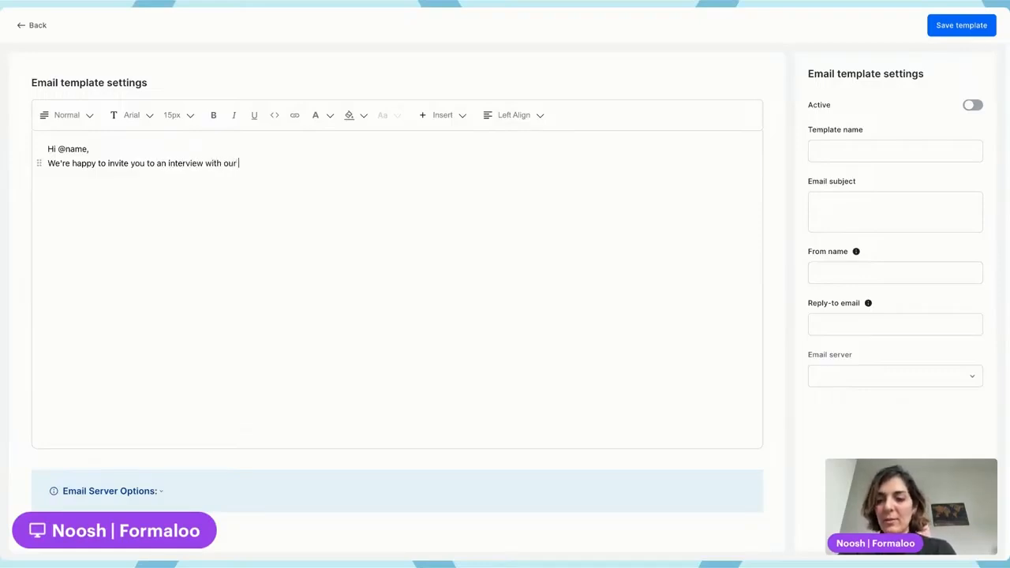
text(sales team!)
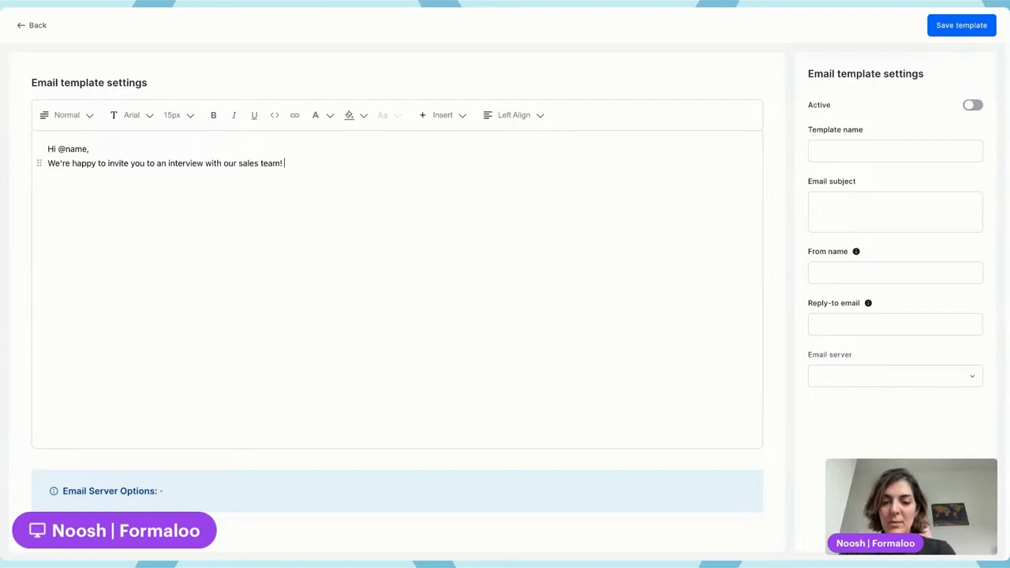
text( Use this li)
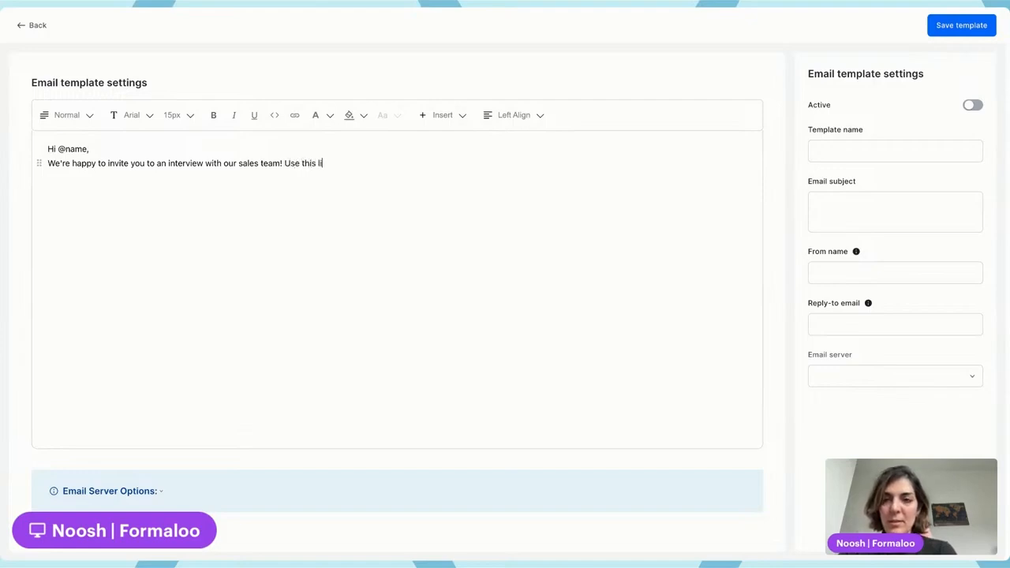
text(nk to )
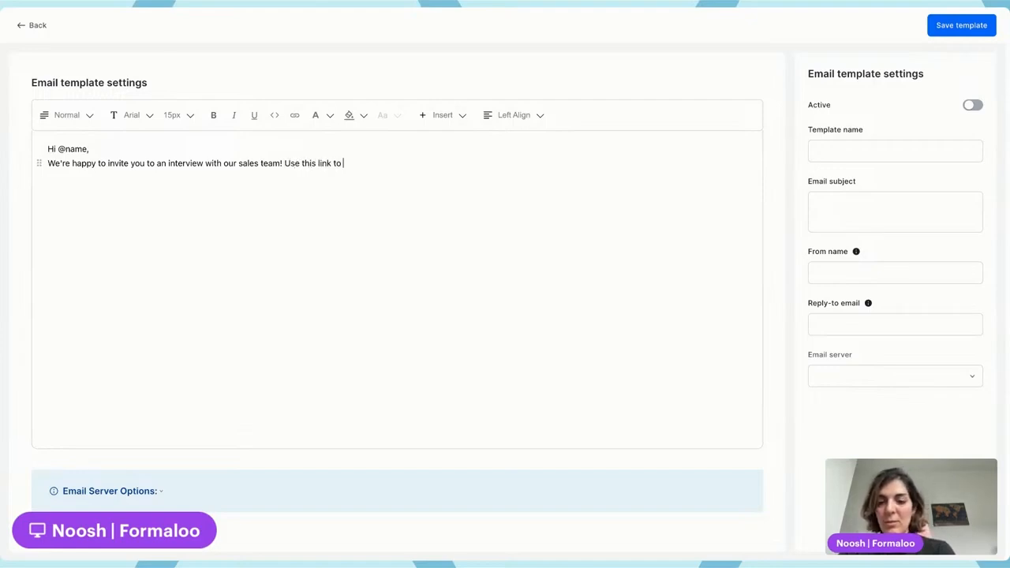
text(book a meeting )
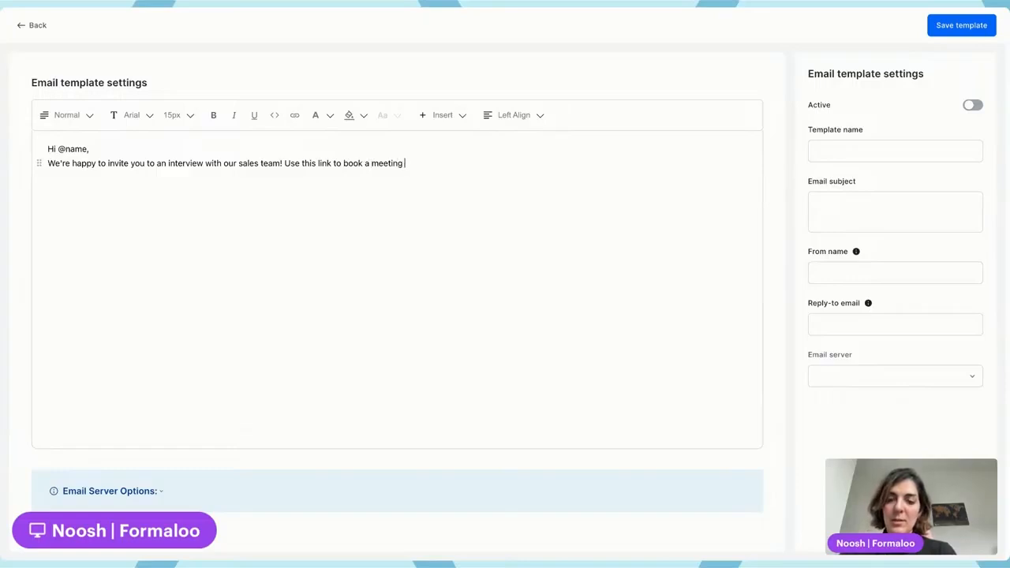
text(with us!)
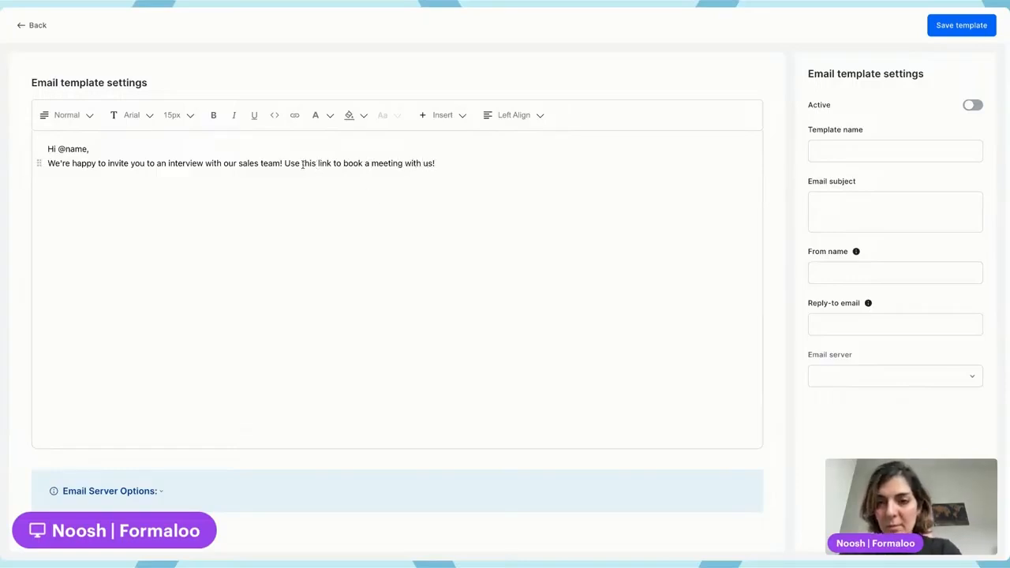
Turn the words "this link" in the email body into a hyperlink.
drag(303, 164, 330, 164)
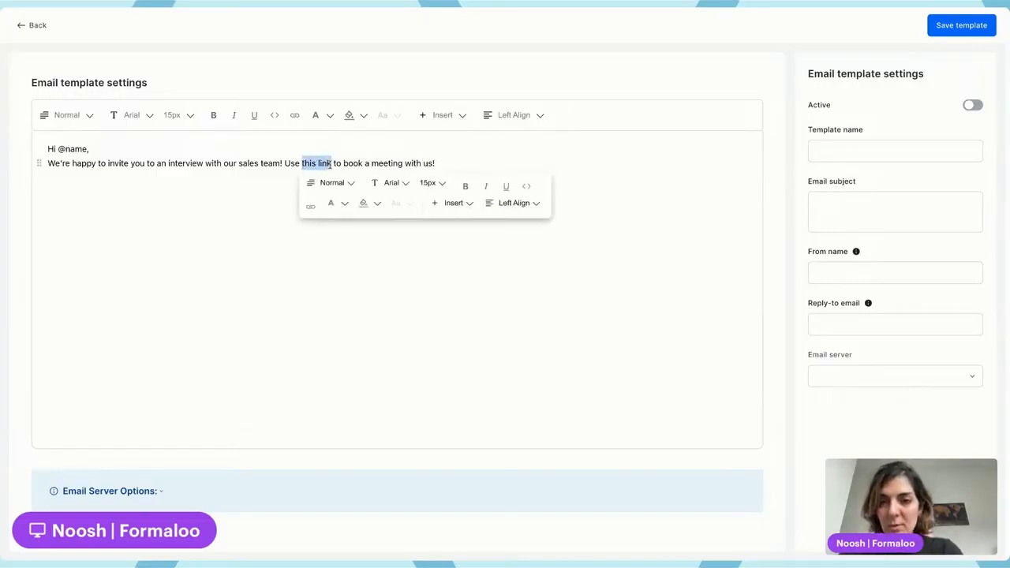
click(311, 207)
click(458, 162)
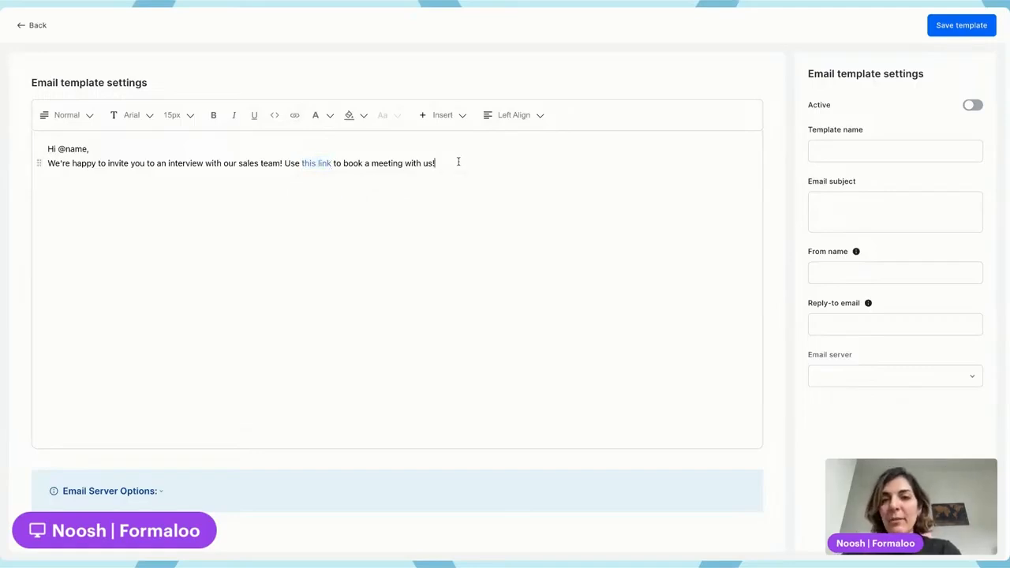
Leave a blank line after the invitation paragraph and write "Looking forward to it!" on its own line.
key(Return)
key(Return)
text(L)
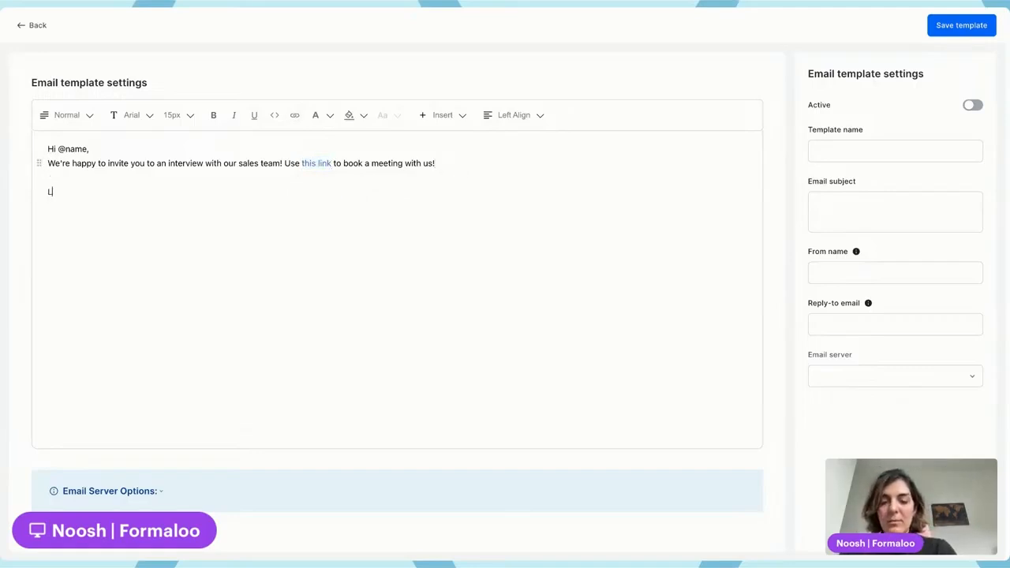
text(ooking f)
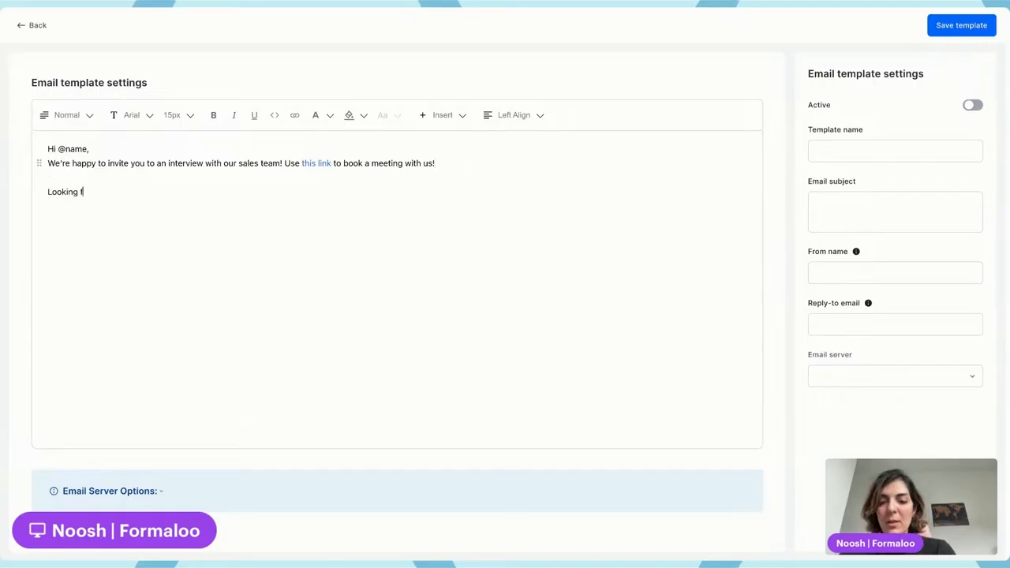
text(orward it)
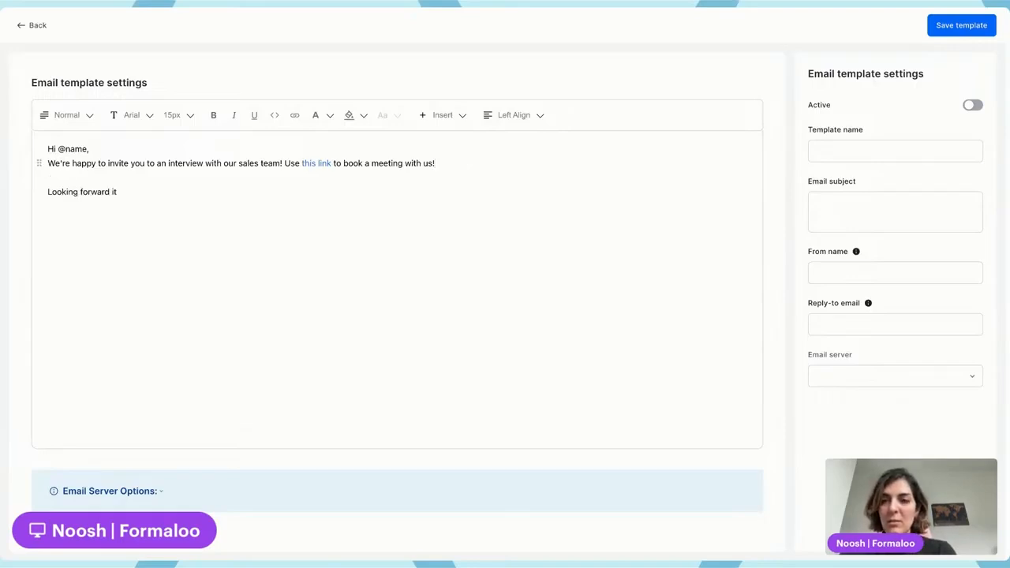
key(Left)
key(Left)
text(to)
key(End)
text(!)
key(Return)
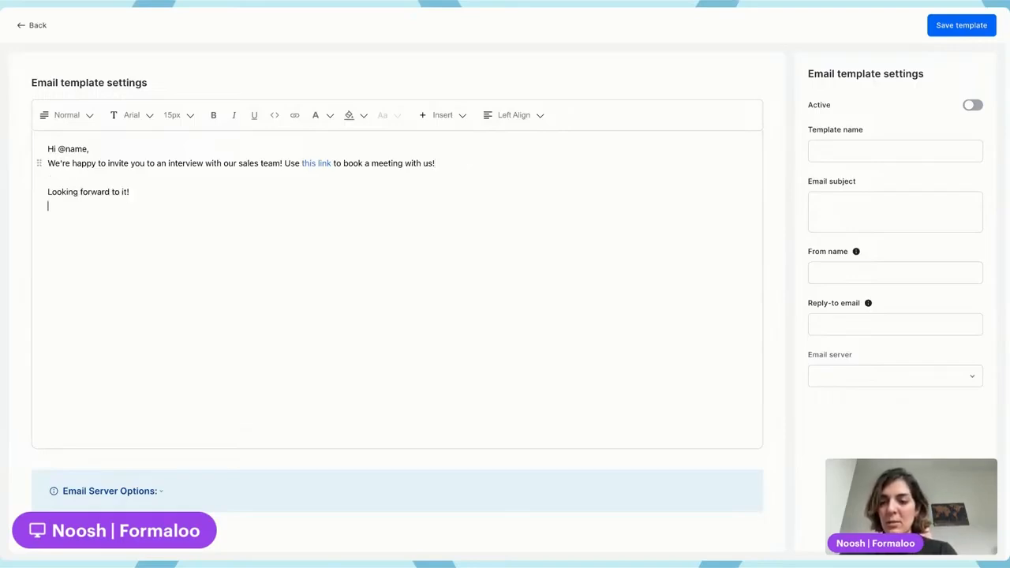
Close the email body with the sign-off "Cheers," and "HR team" on separate lines.
text(Cheers,)
key(Return)
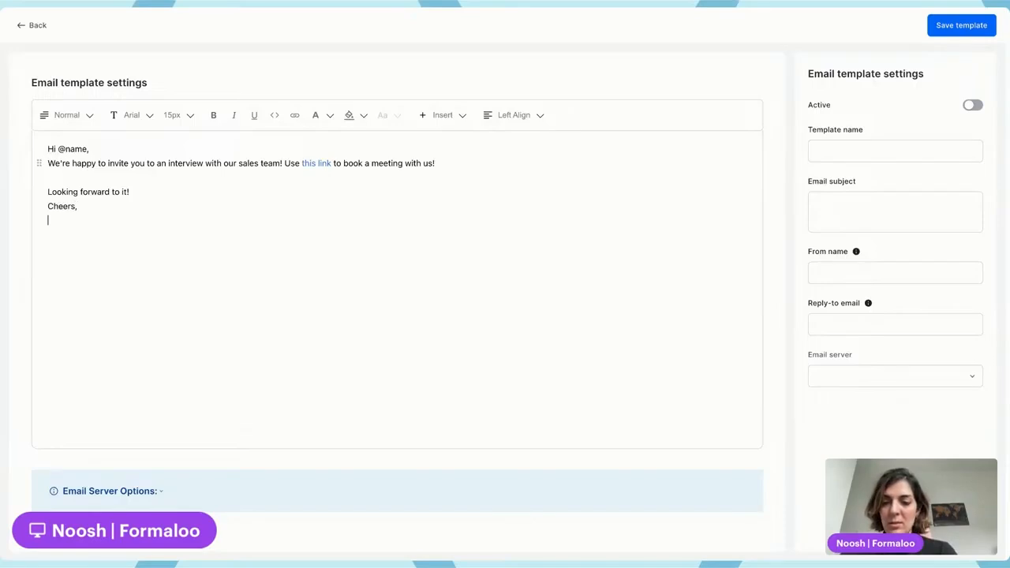
text(HR team)
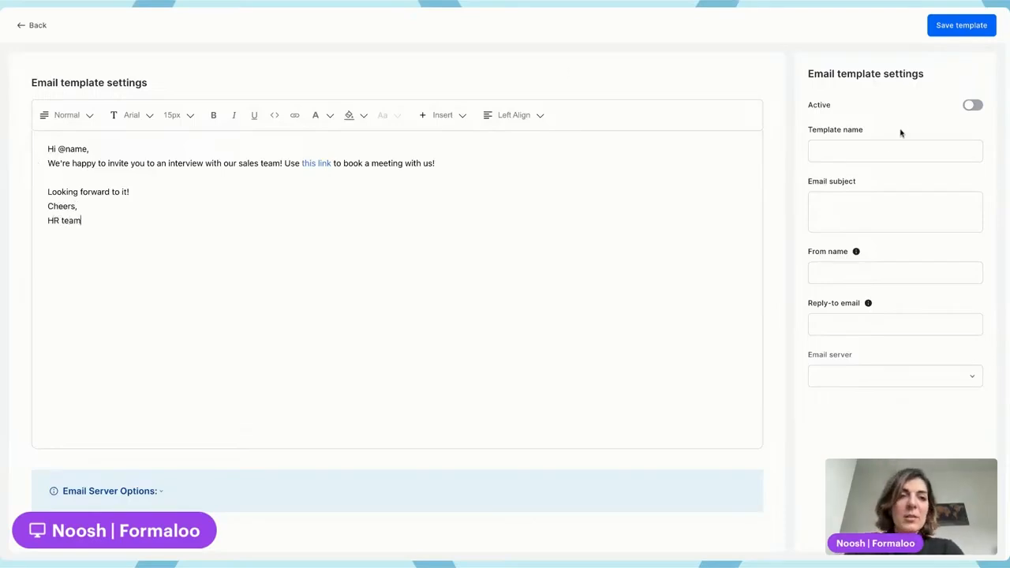
Name the email template "Invite to interview with sales team".
click(872, 149)
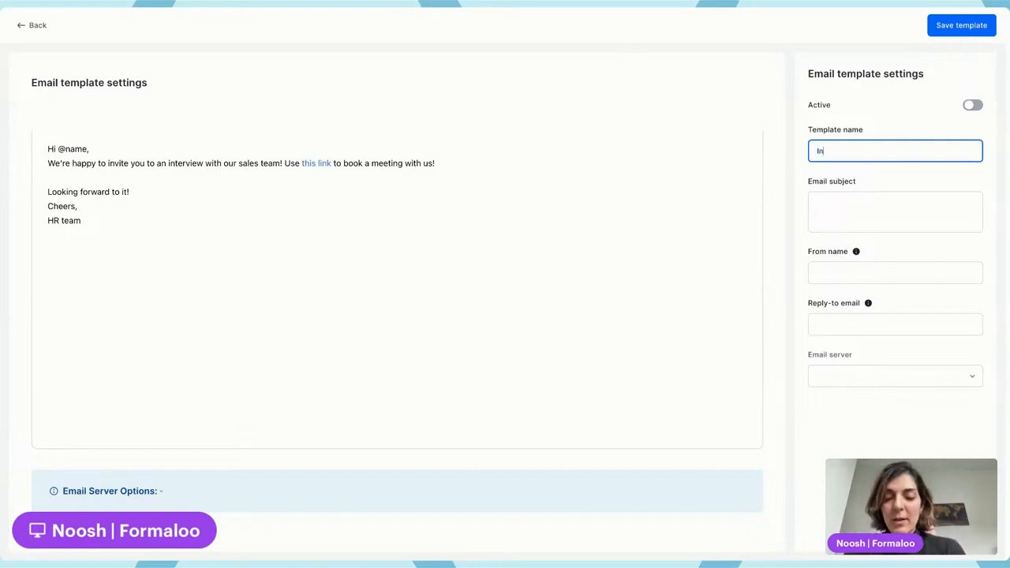
text(vite to inter)
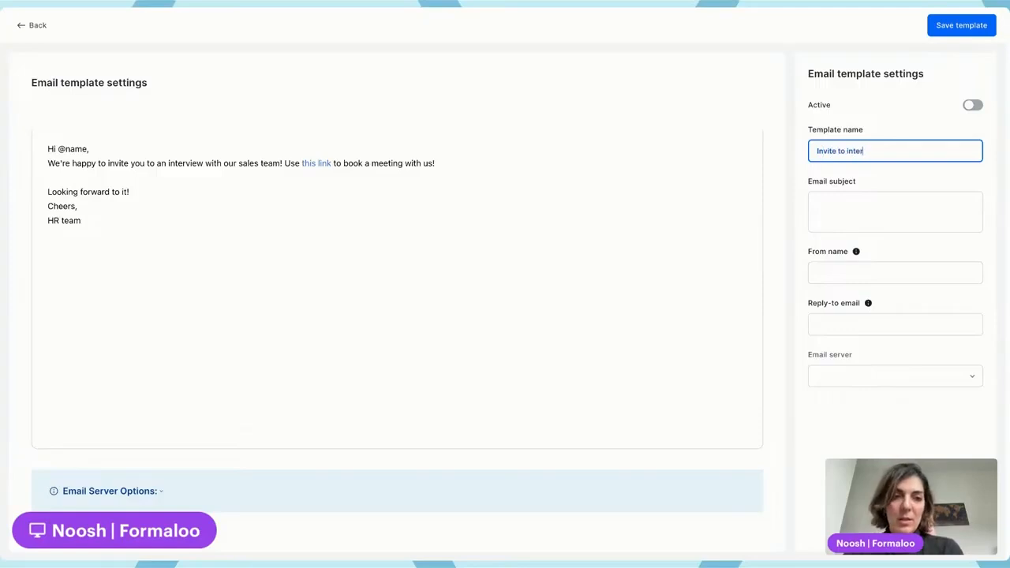
text(view)
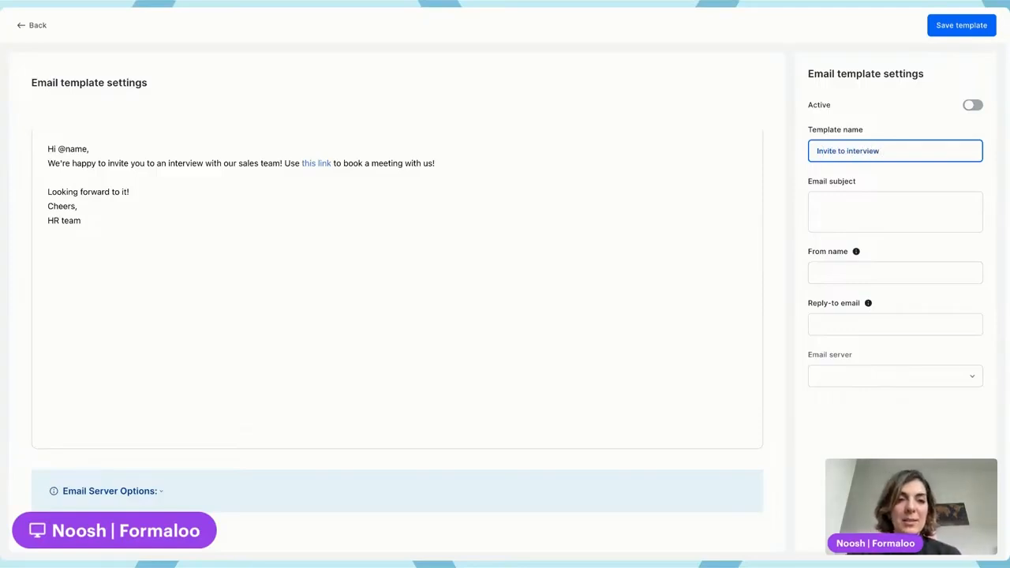
text( w)
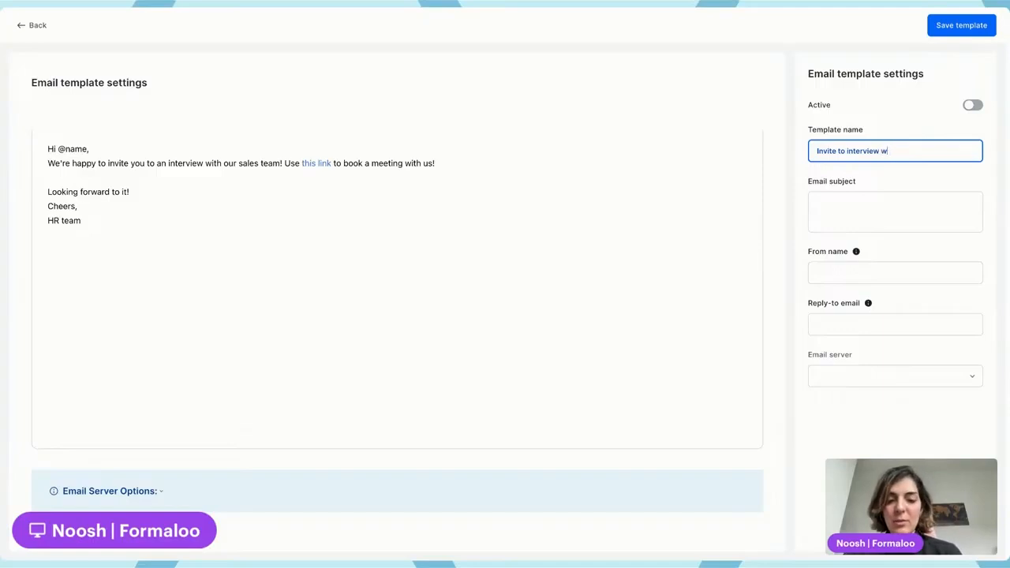
text(ith sales team)
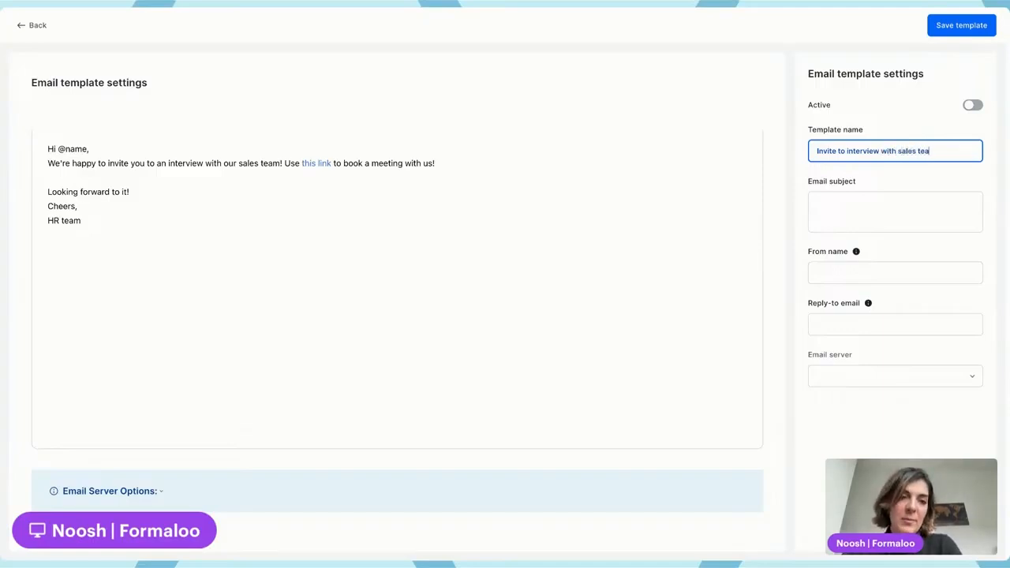
click(869, 213)
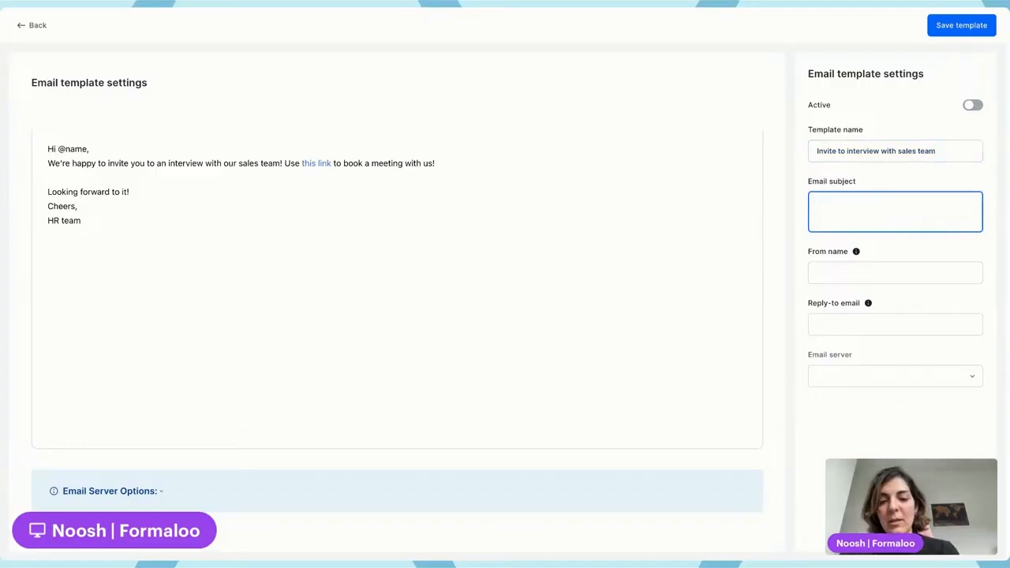
text(@name)
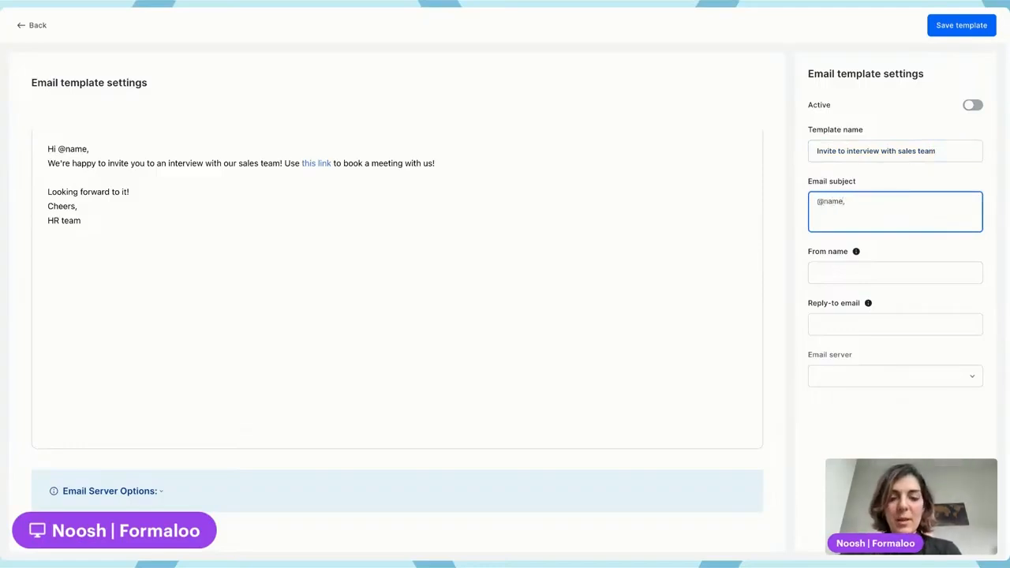
text(, jpoin)
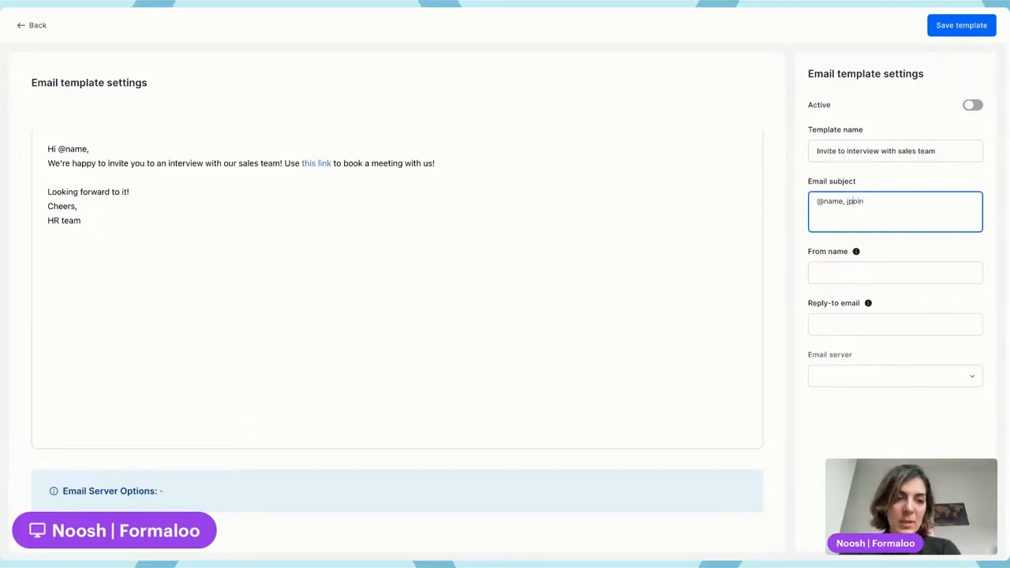
key(BackSpace)
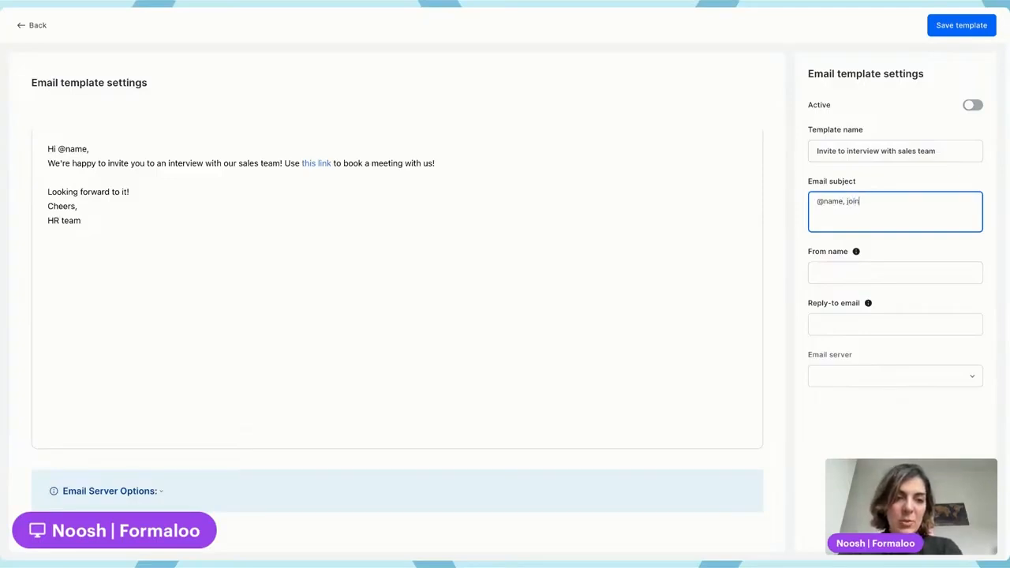
text(us in an inte)
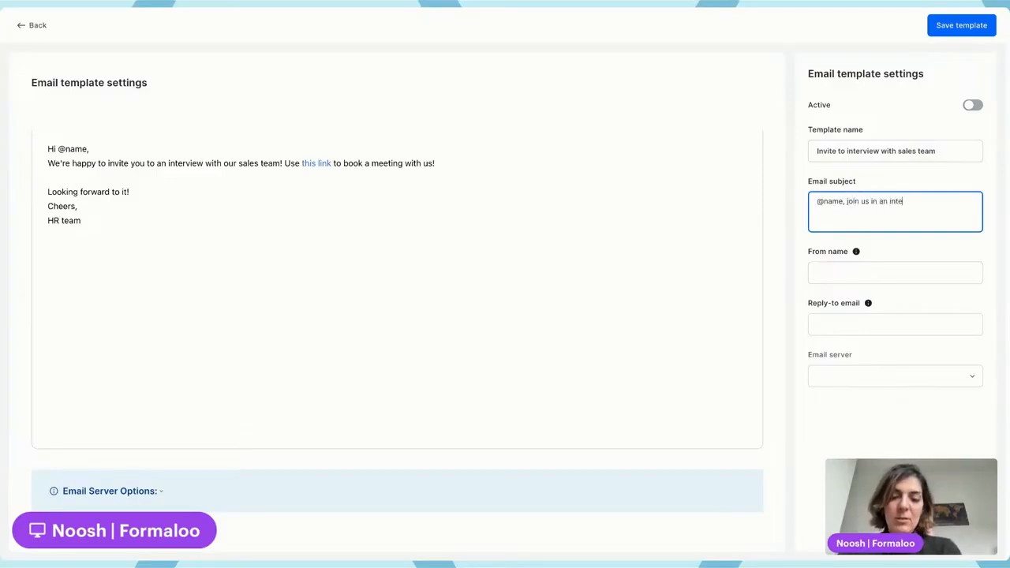
text(rview!)
Fill in the template's from name with the sender's name and company, and enter the sender's reply-to email.
click(868, 274)
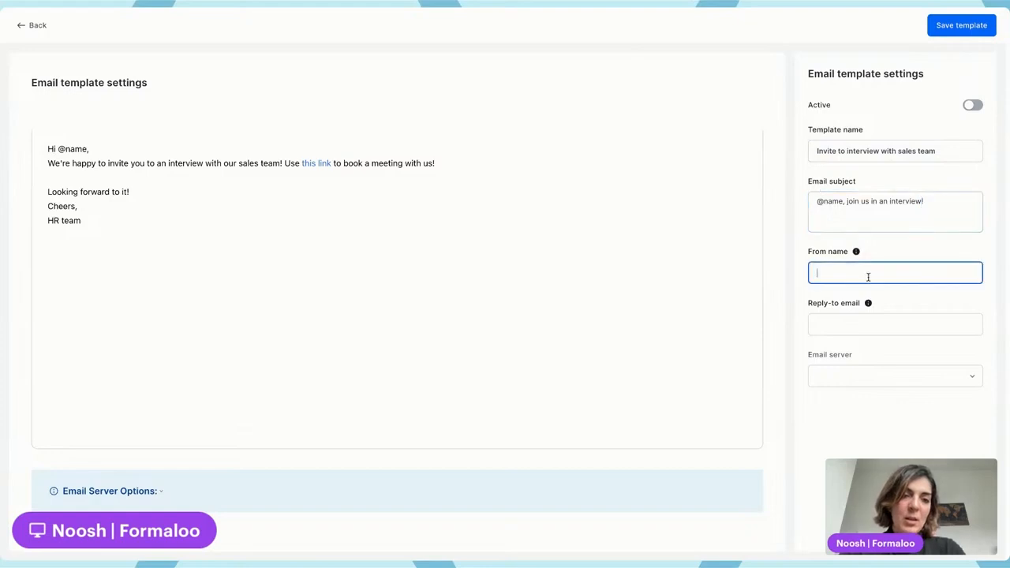
text(Noosh form)
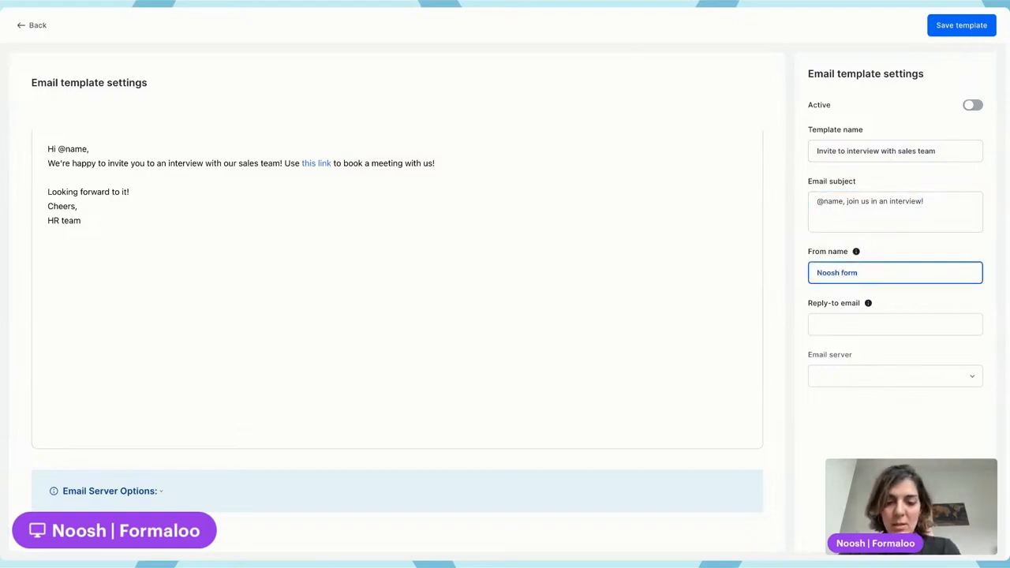
text( Formaloo)
click(874, 324)
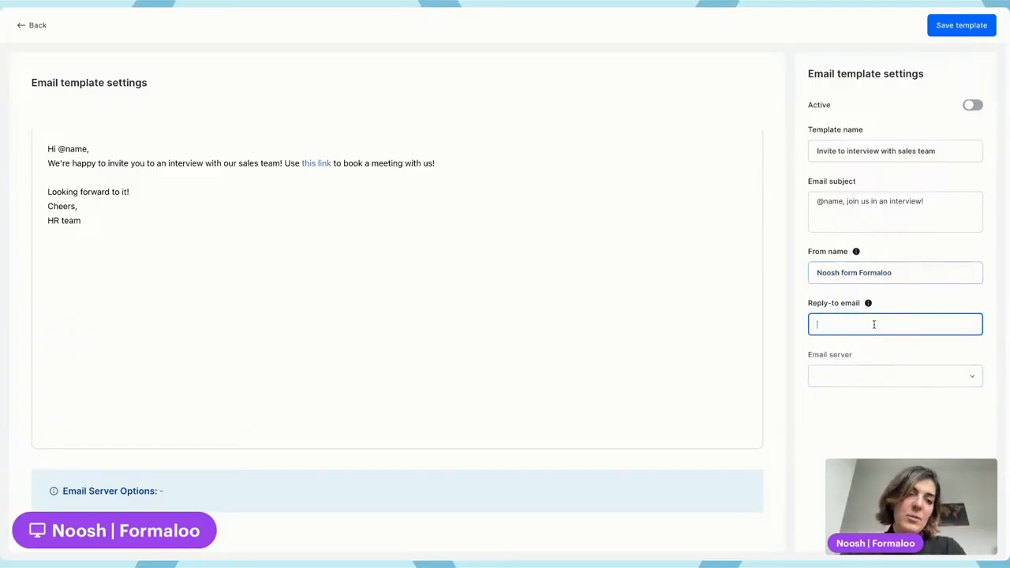
key(ctrl+v)
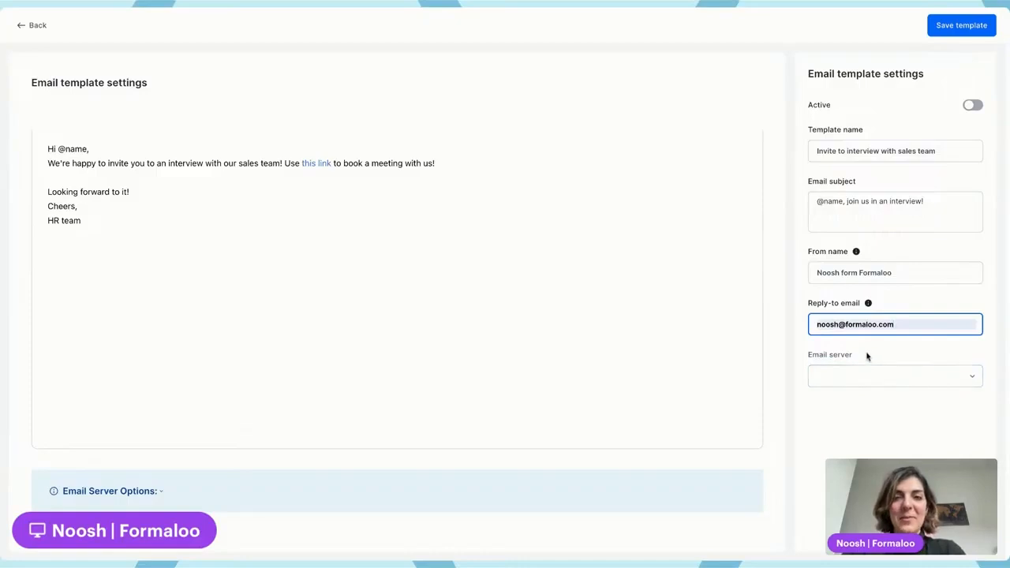
Choose Formaloo as the template's email server.
click(866, 383)
click(863, 407)
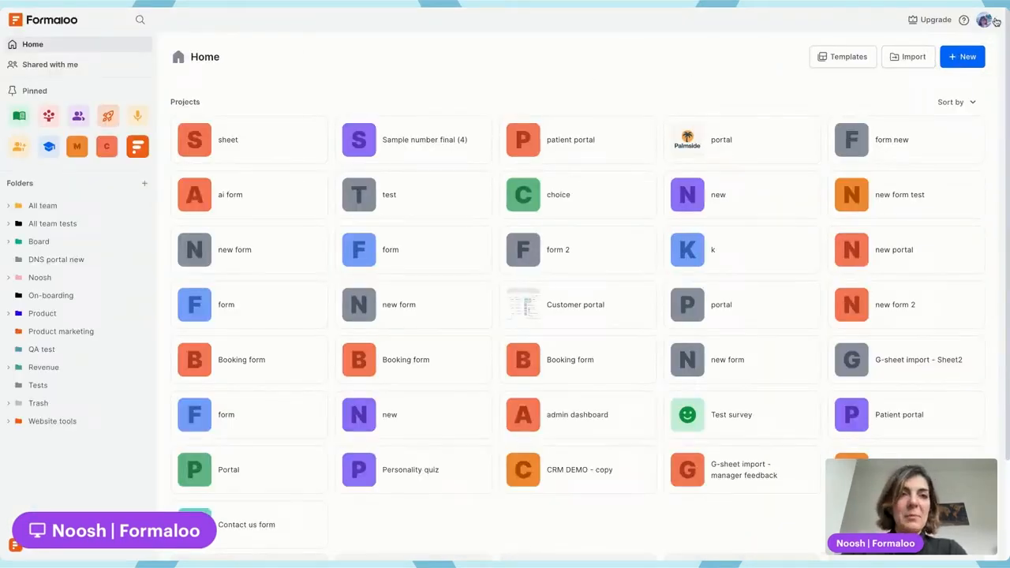
From the workspace home, open the Email Templates app under Apps & Integrations and examine its SMTP setting form.
click(986, 20)
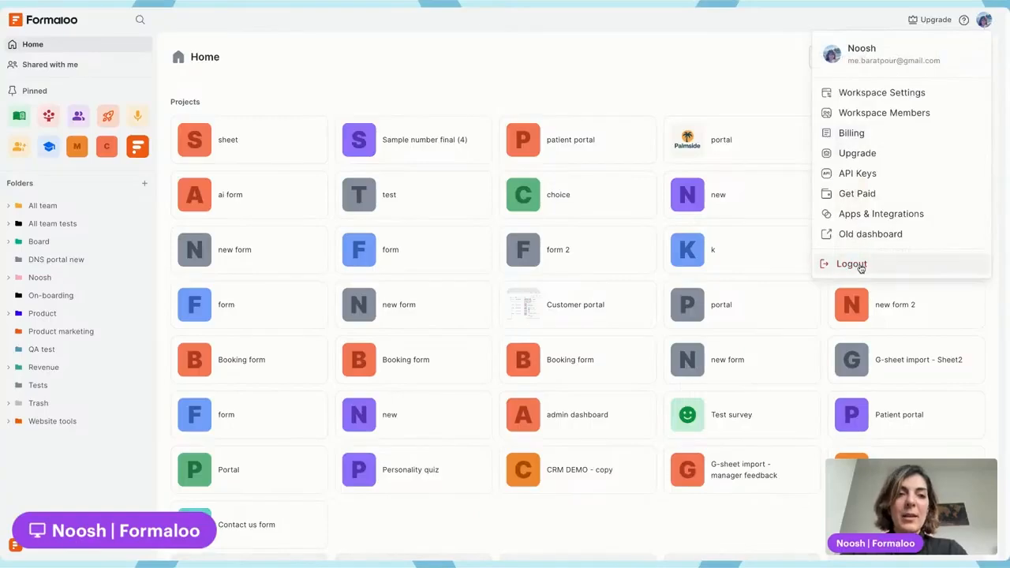
click(872, 220)
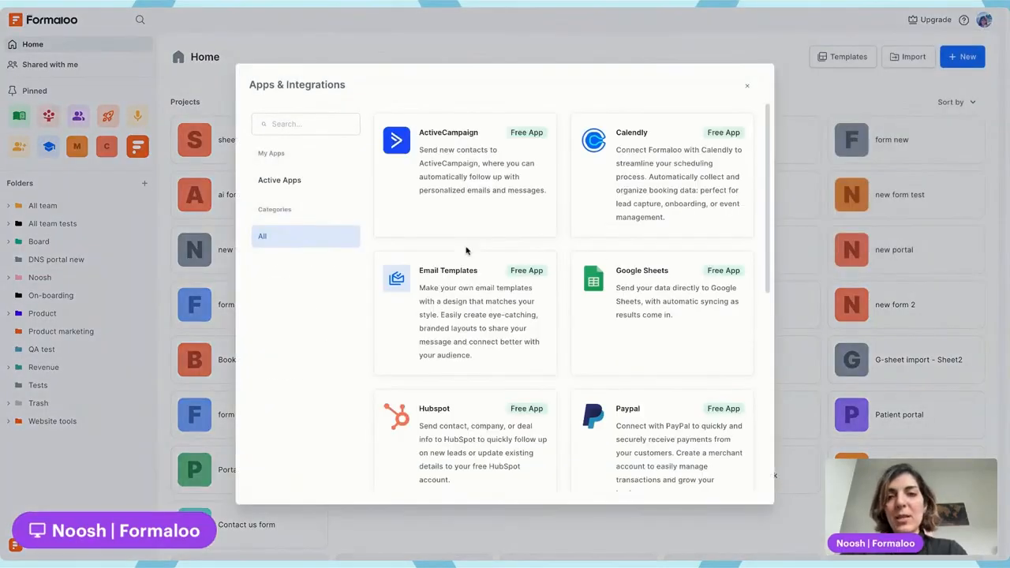
click(469, 314)
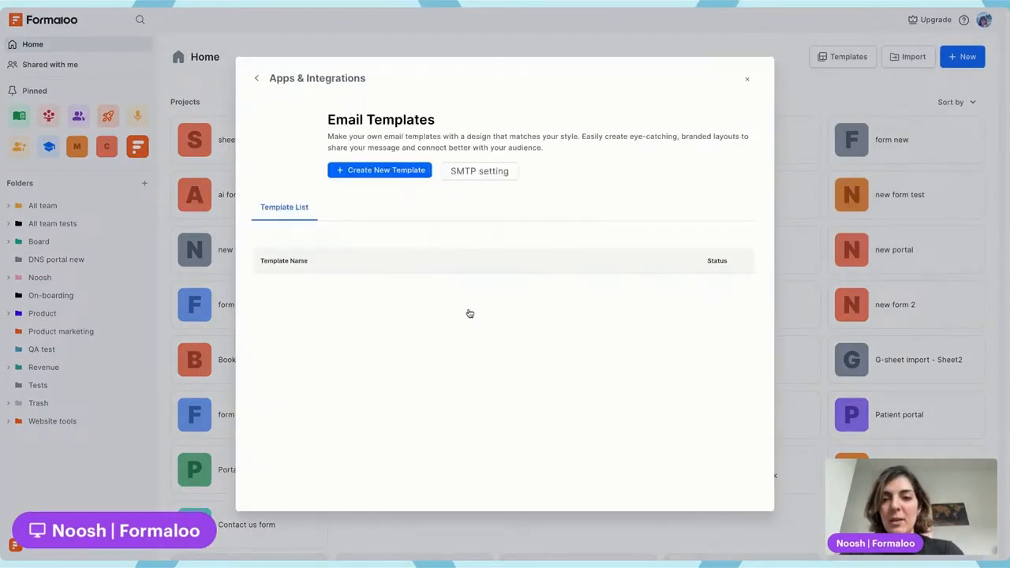
click(479, 172)
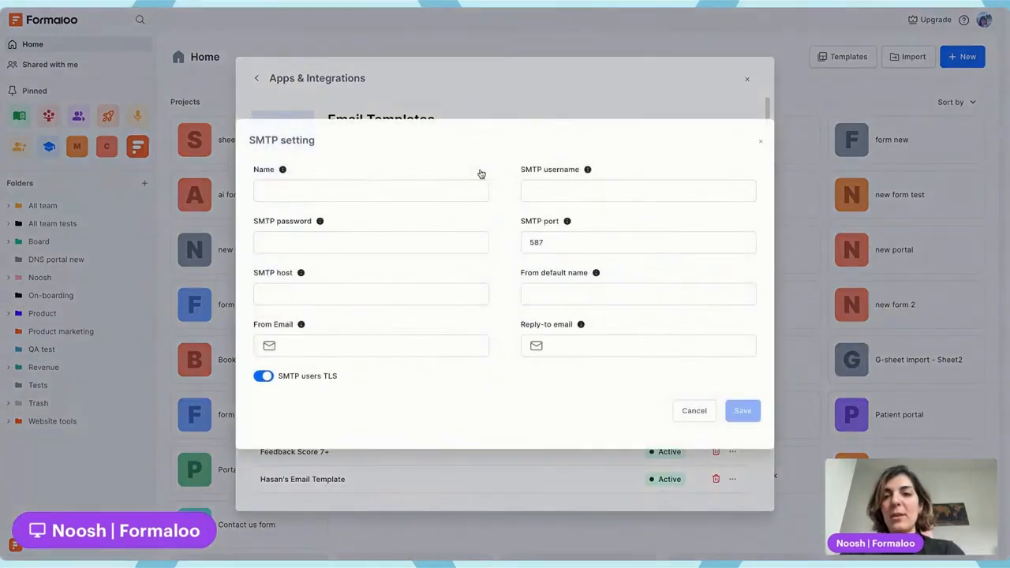
click(760, 142)
click(505, 176)
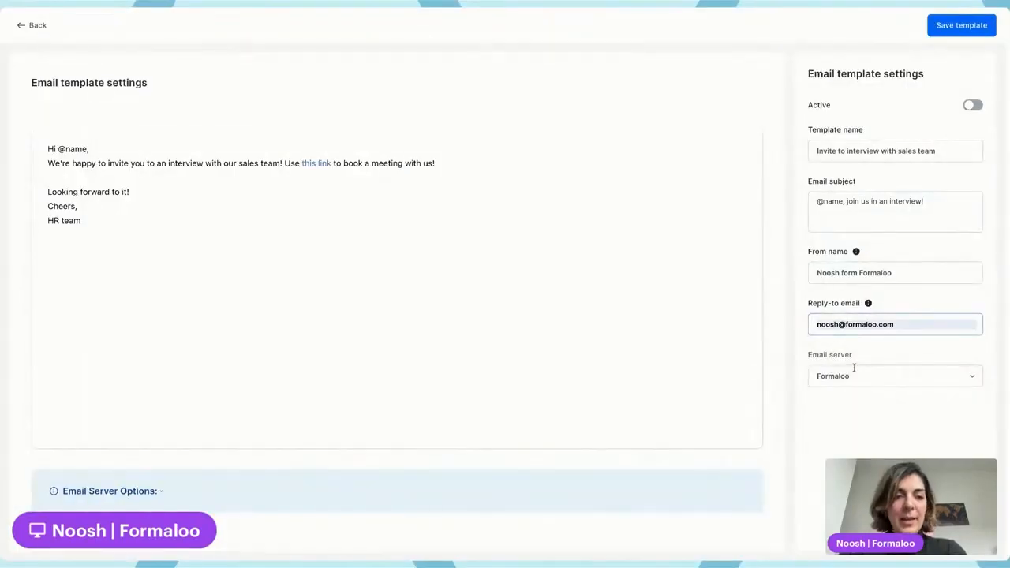
Back in the interview invitation template, review the email server choices and save the template with Formaloo.
click(853, 372)
click(864, 440)
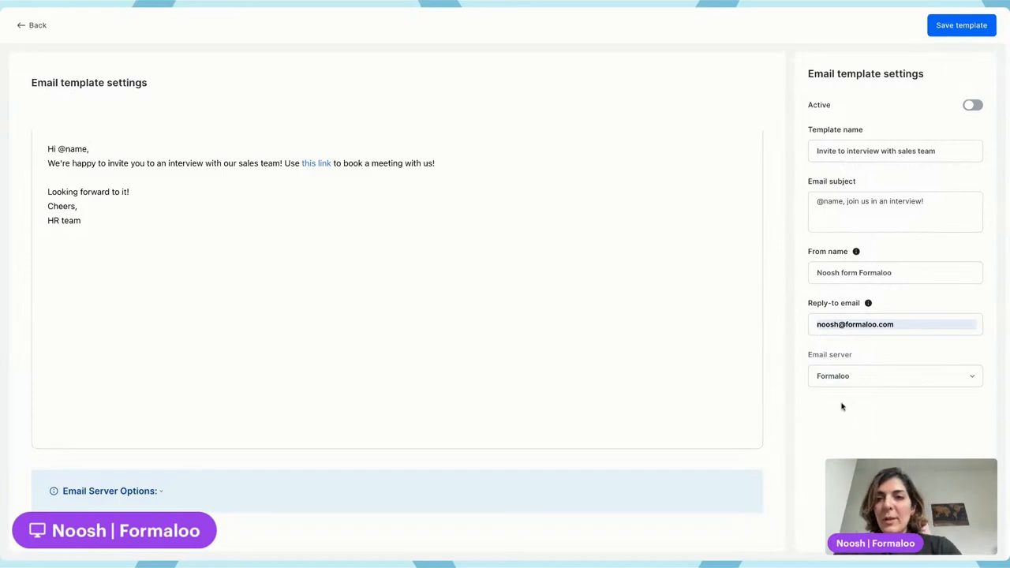
click(962, 25)
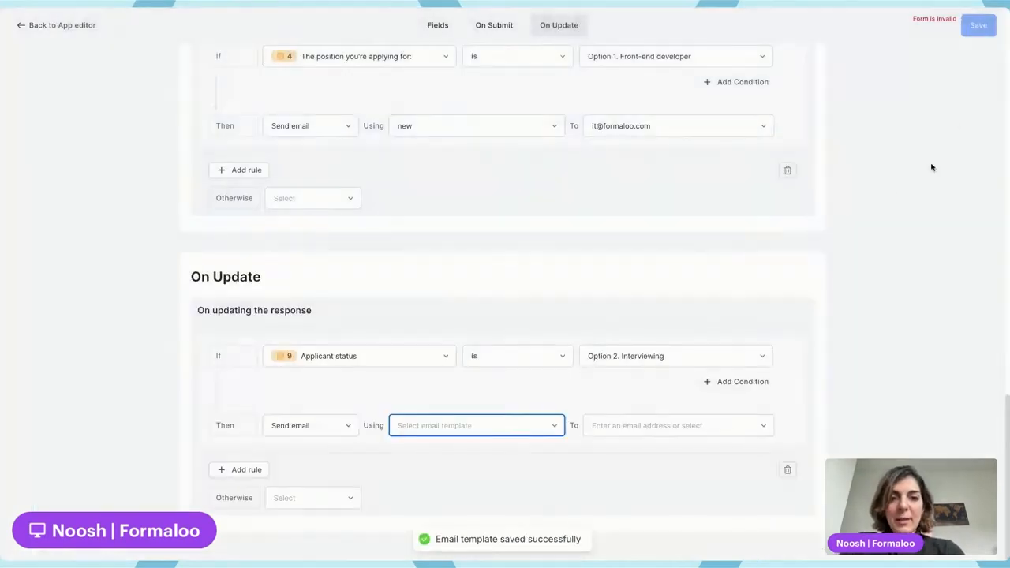
Have the On Update rule send the "Invite to interview with sales team" template to the "What's your email address?" field.
click(493, 426)
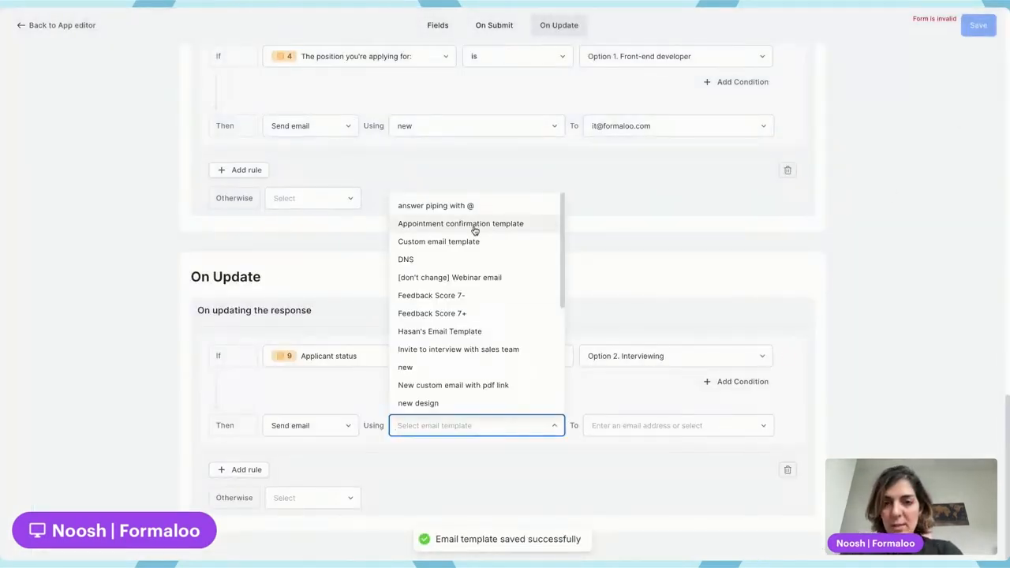
text(invit)
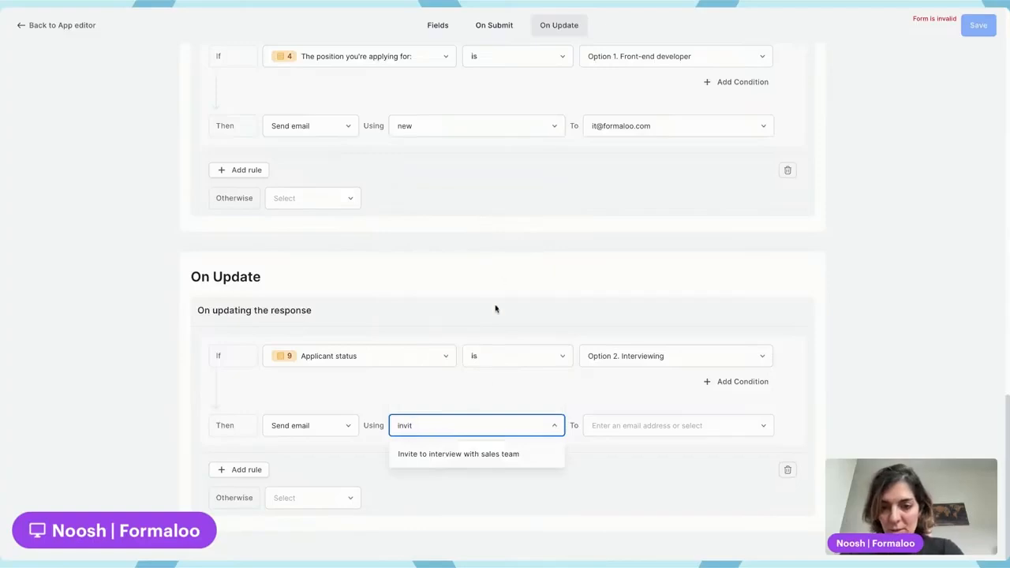
click(462, 454)
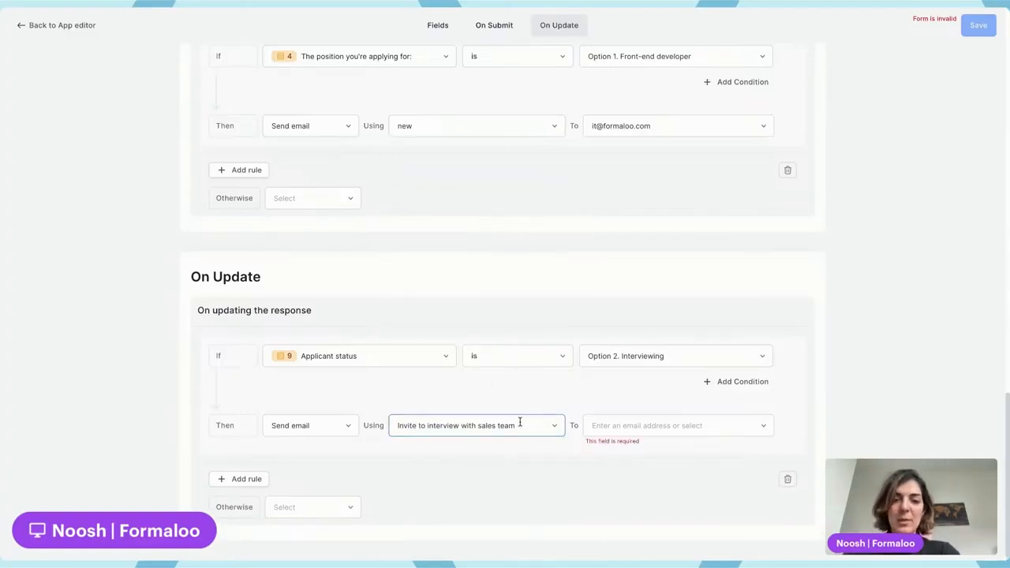
click(640, 426)
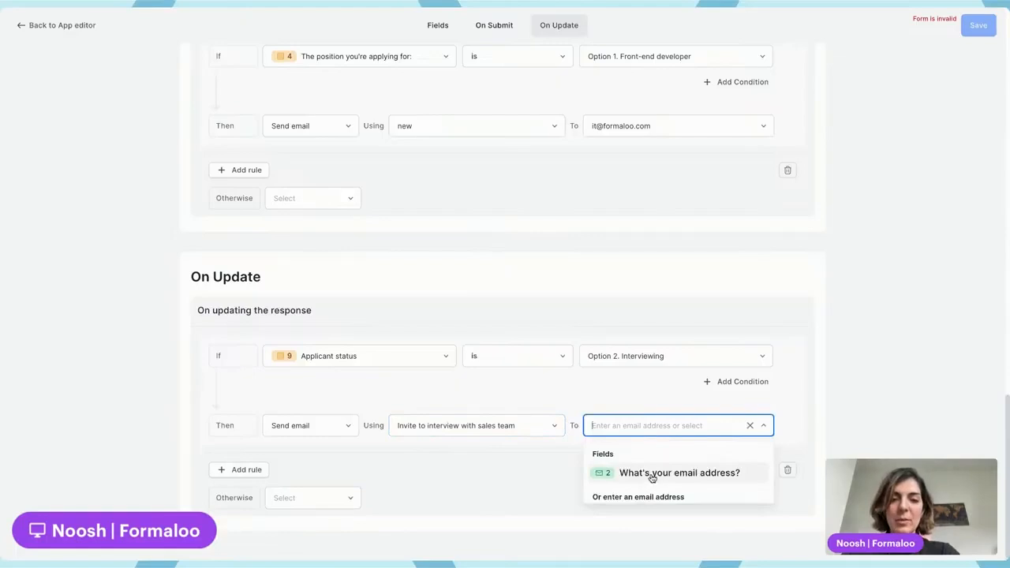
click(688, 478)
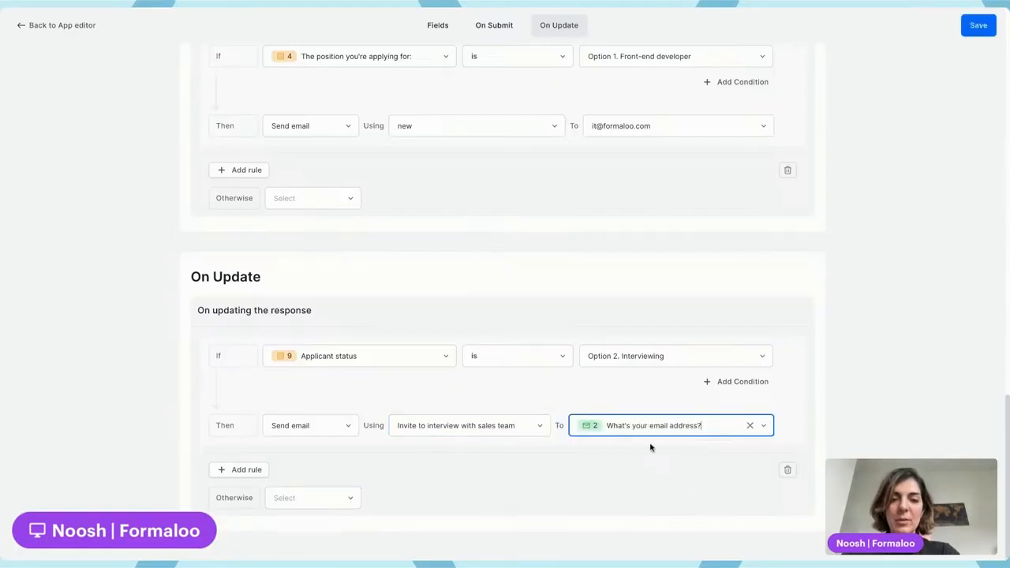